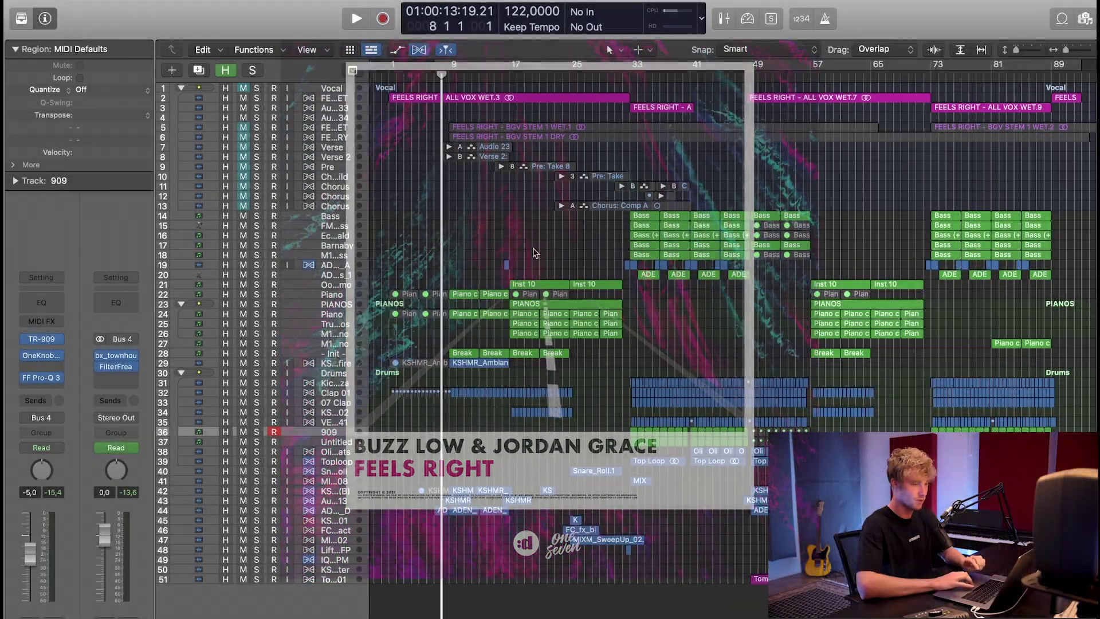
scroll(567, 220, "right", 2)
scroll(566, 219, "left", 2)
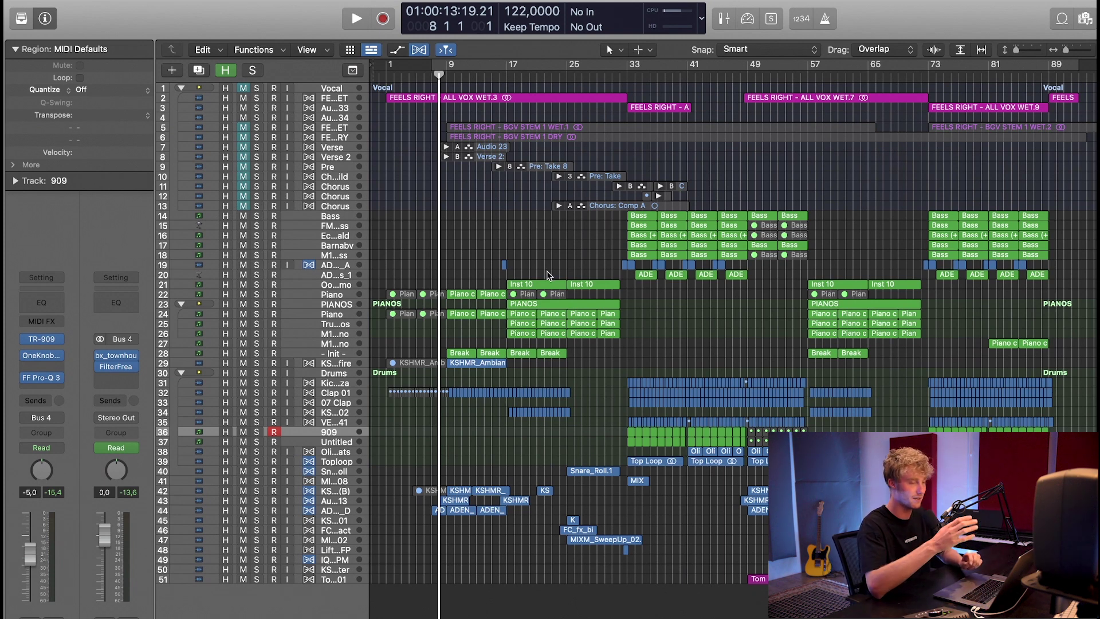
Step: Zoom in on the tracks, back out to show the Vocals, and play the mix from bar 8
key("super+Right")
key("super+Down")
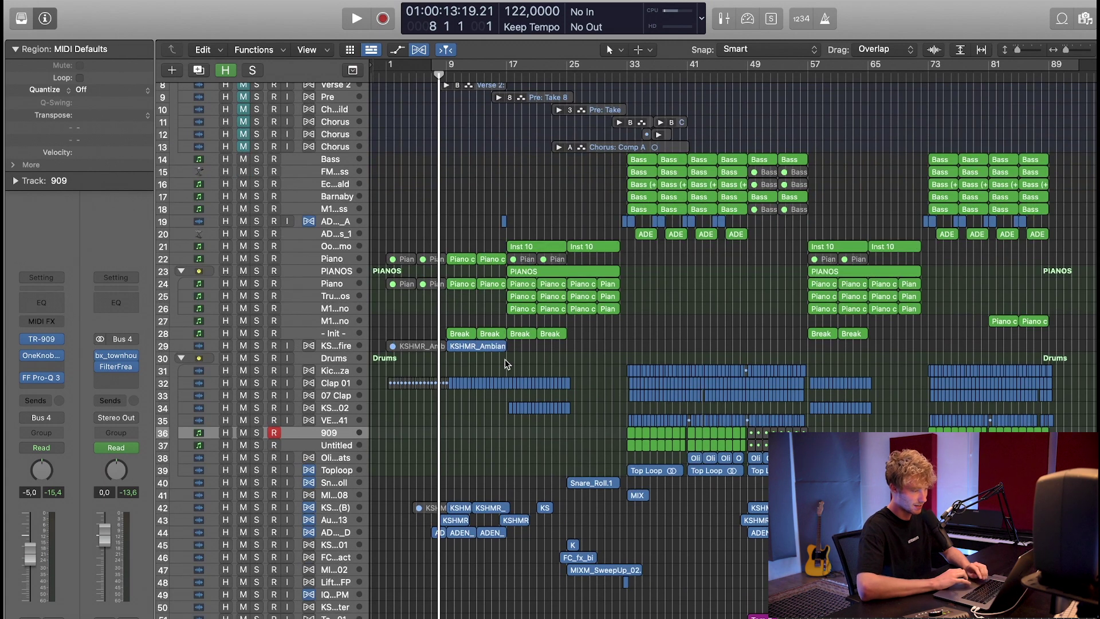
key("super+Right")
key("super+Up")
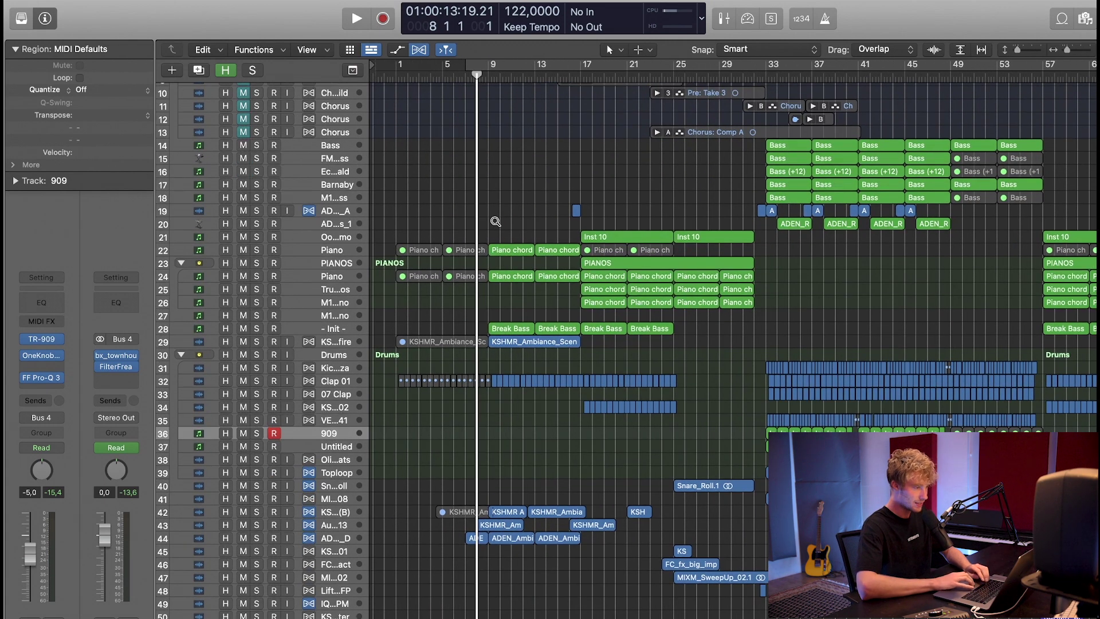
key("super+Up")
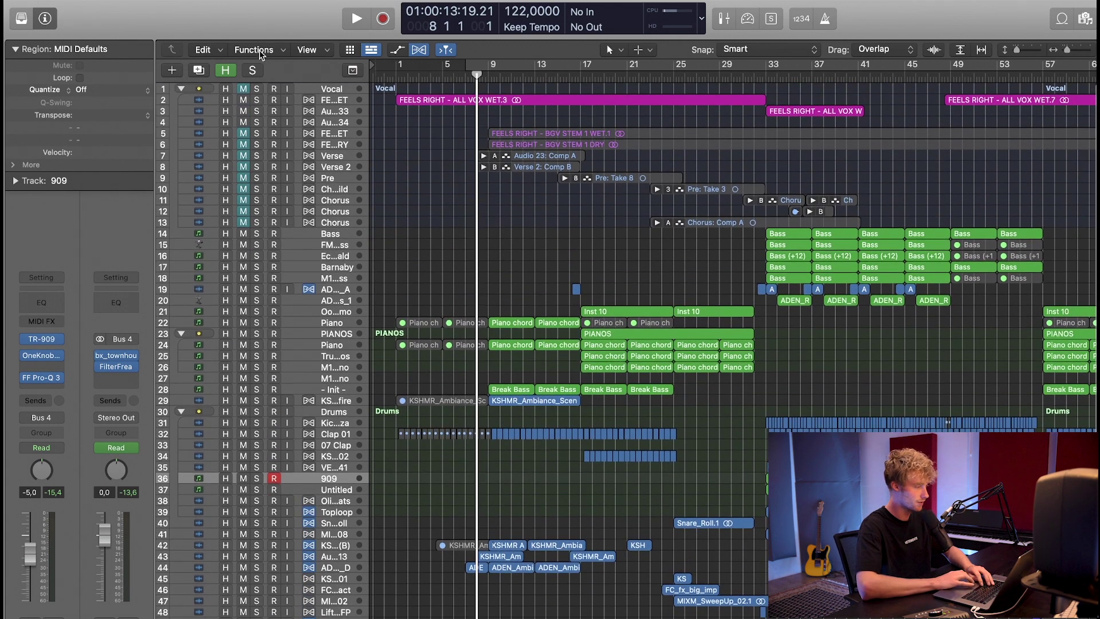
key("space")
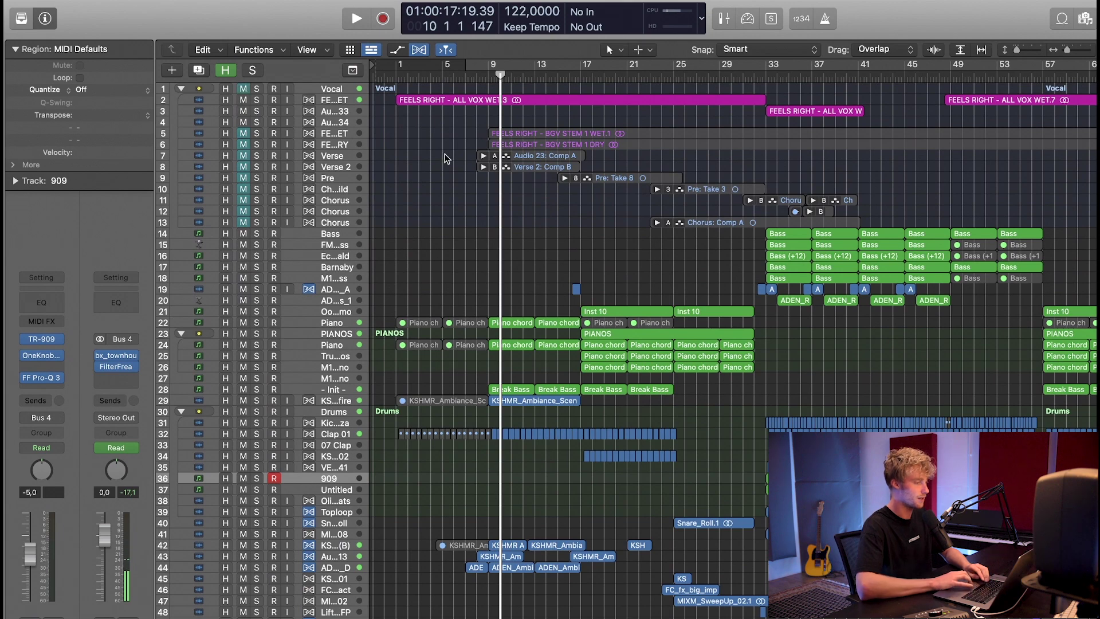
Step: Resize the track rows while playback runs from bar 8
key("super+Down")
key("super+Up")
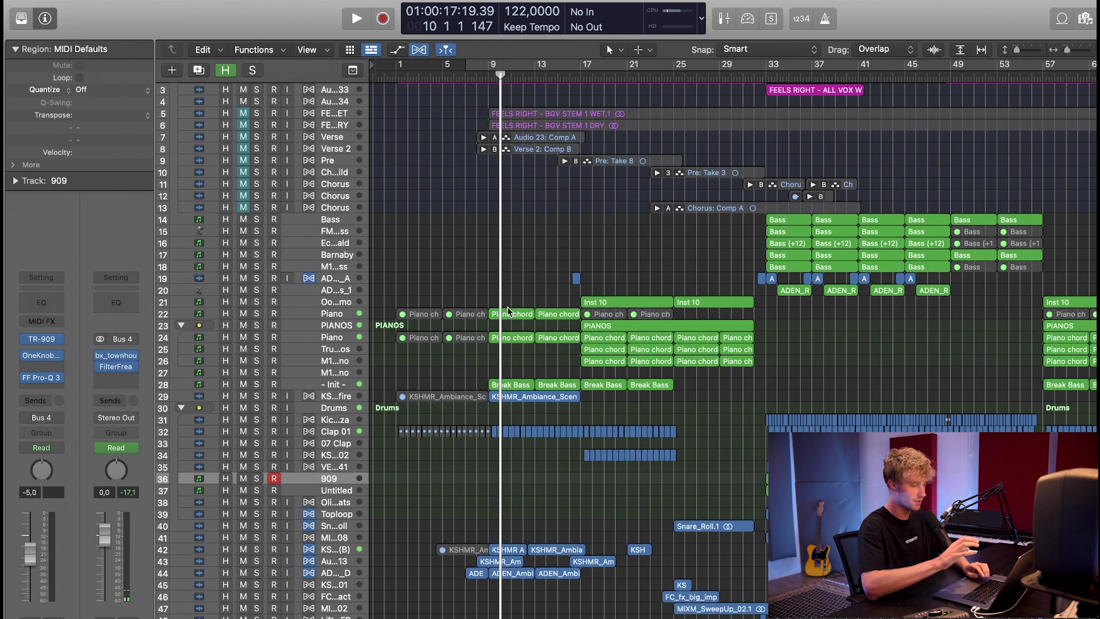
scroll(384, 244, "up", 2)
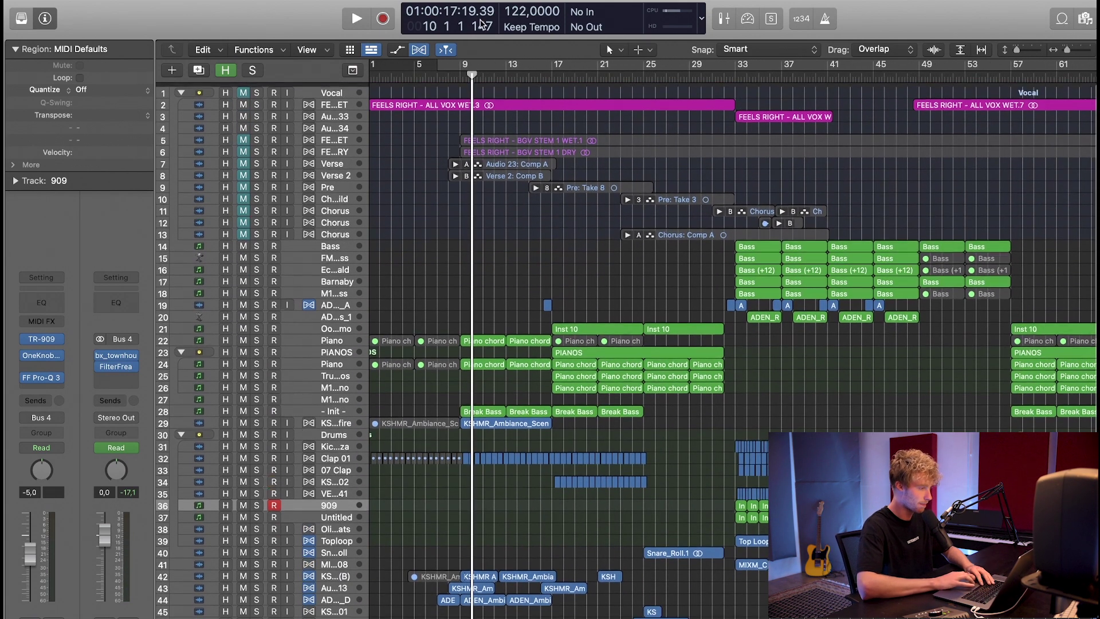
key("space")
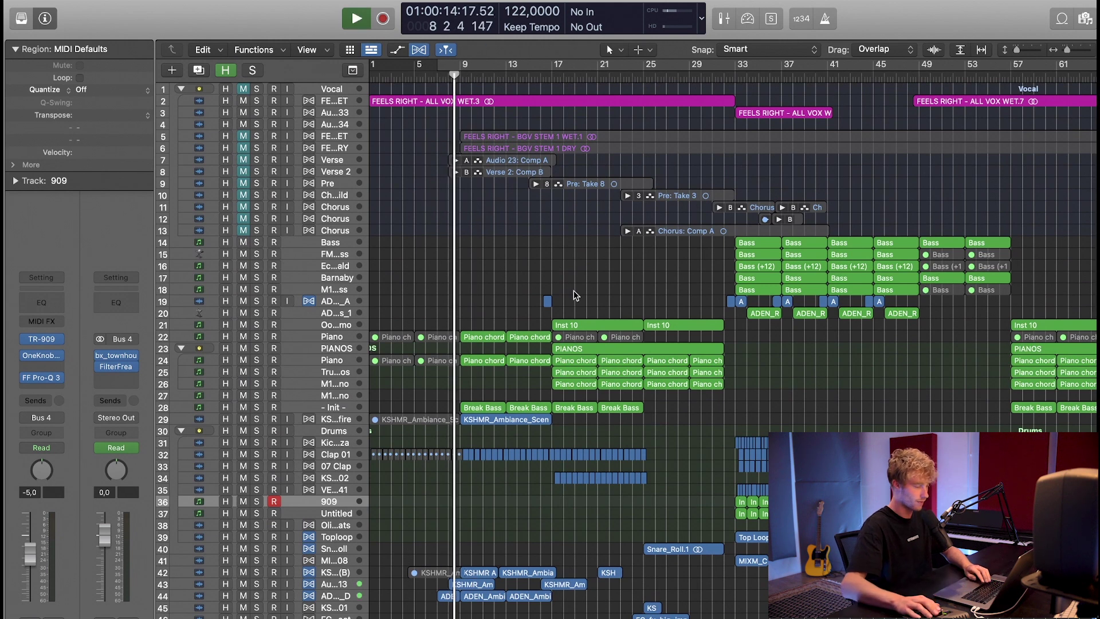
key("super+Up")
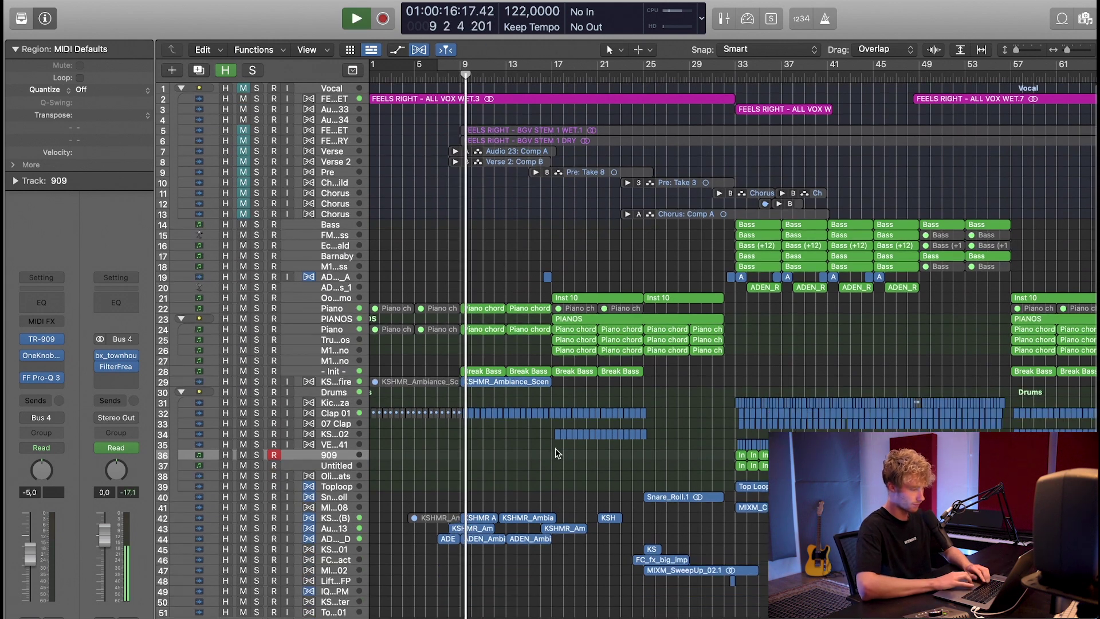
key("super+Up")
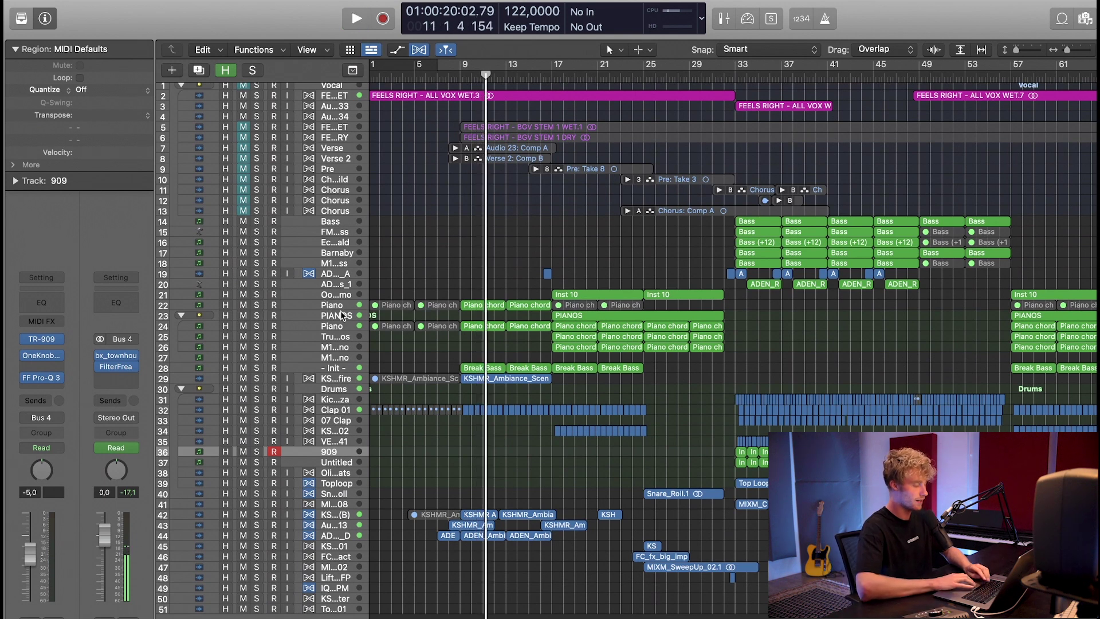
key("super+Down")
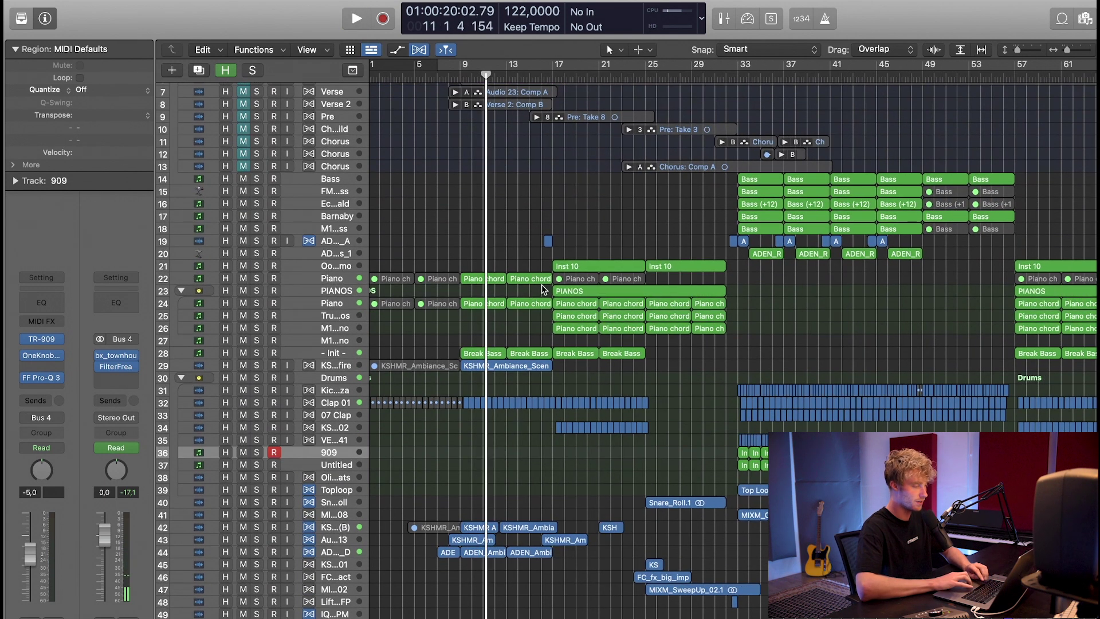
key("super+Down")
Step: Solo the upper and lower Piano tracks and play them
left_click(256, 243)
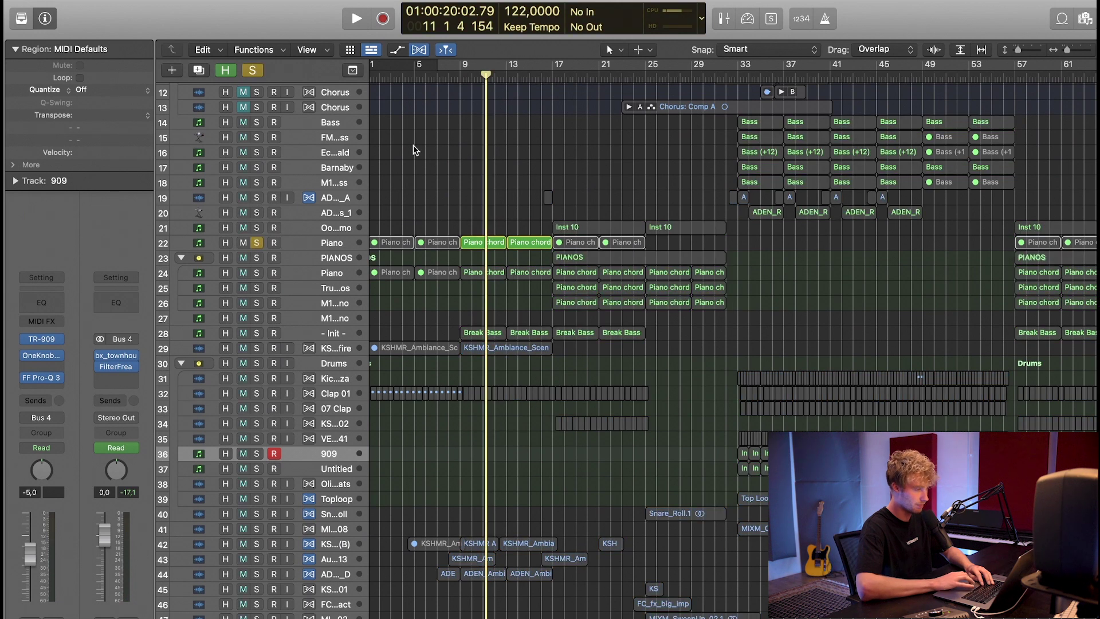
key("space")
left_click(320, 244)
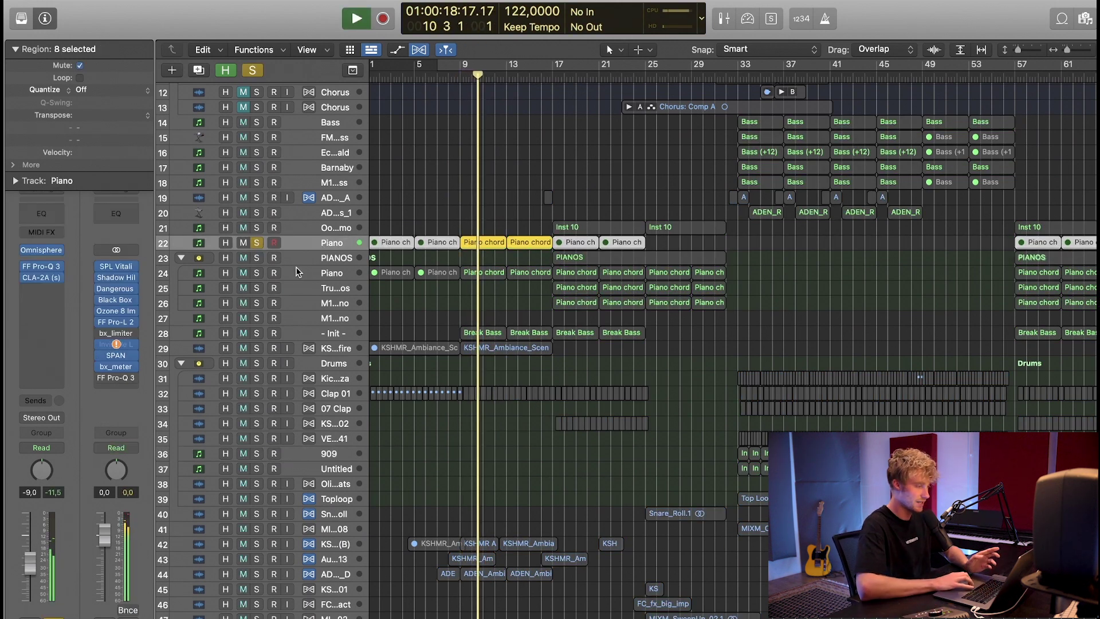
left_click(256, 273)
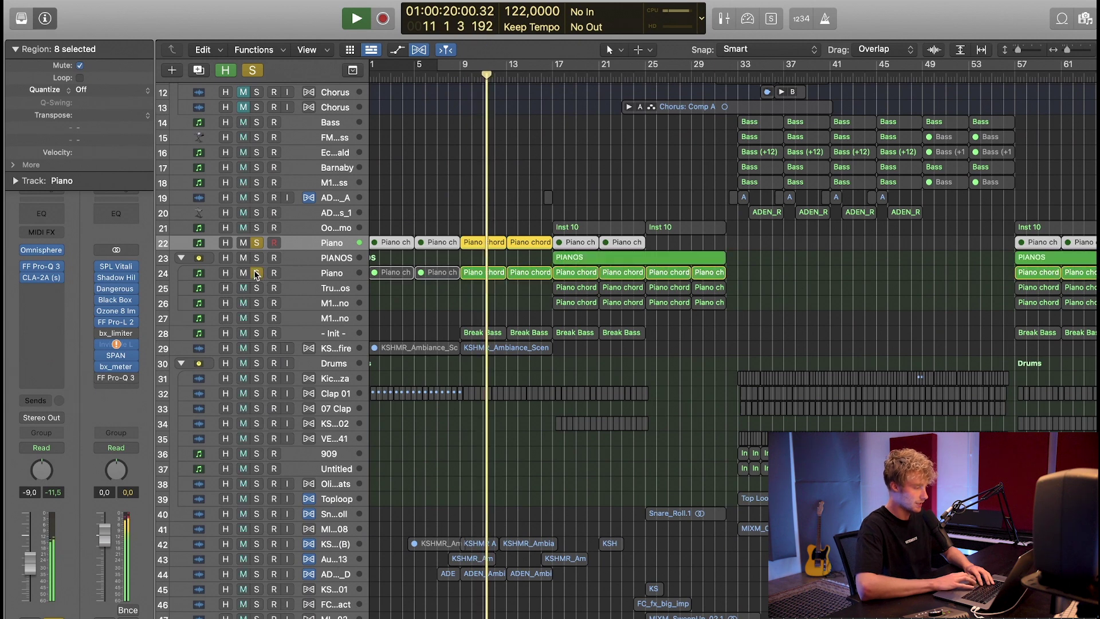
left_click(320, 276)
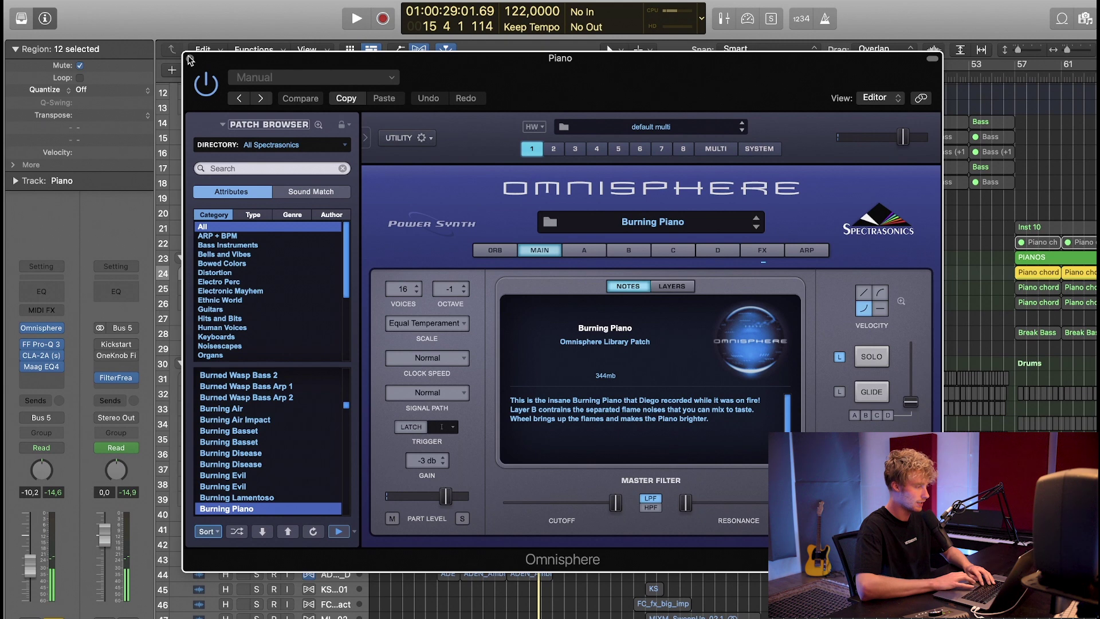
Step: Close Omnisphere, unsolo the upper Piano, return the playhead to bar 9, then re-solo it
left_click(191, 59)
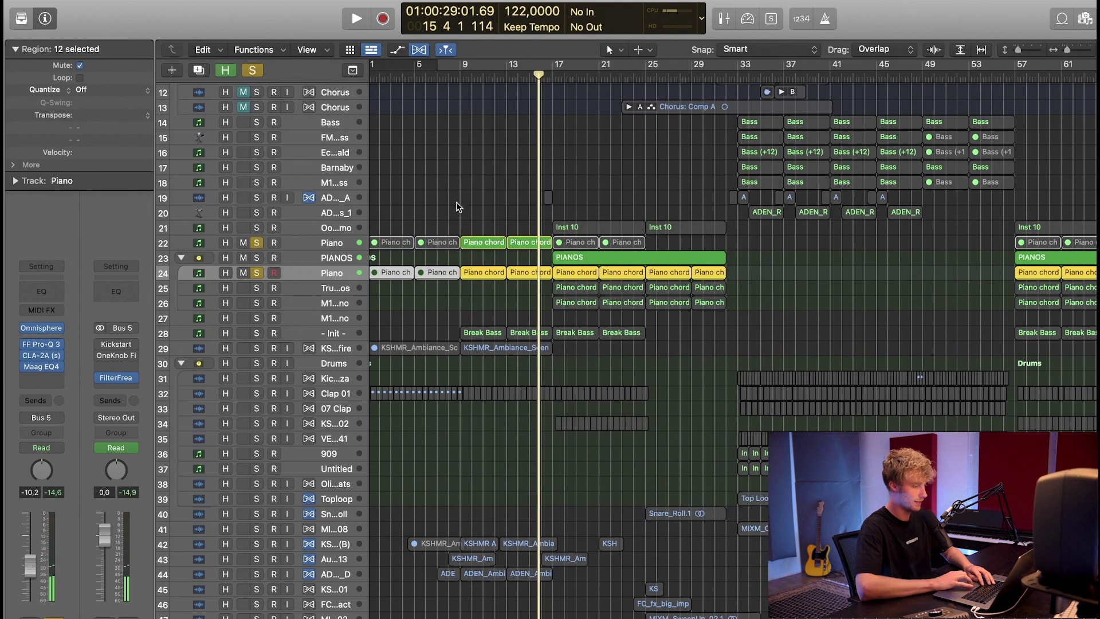
left_click(256, 243)
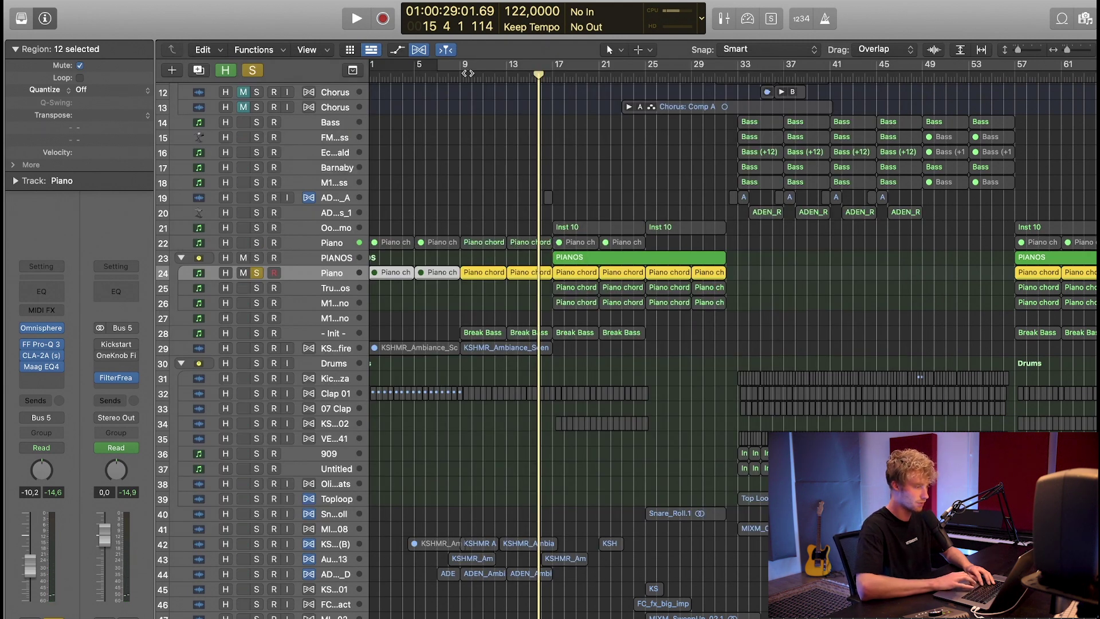
left_click_drag(472, 75, 461, 76)
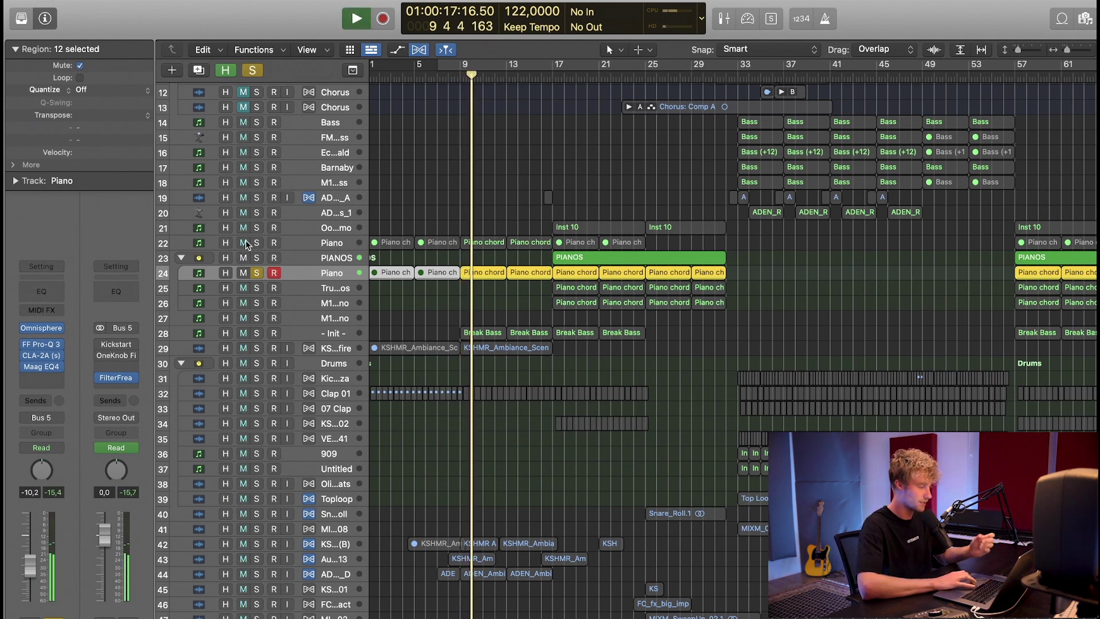
left_click(256, 243)
scroll(313, 277, "down", 3)
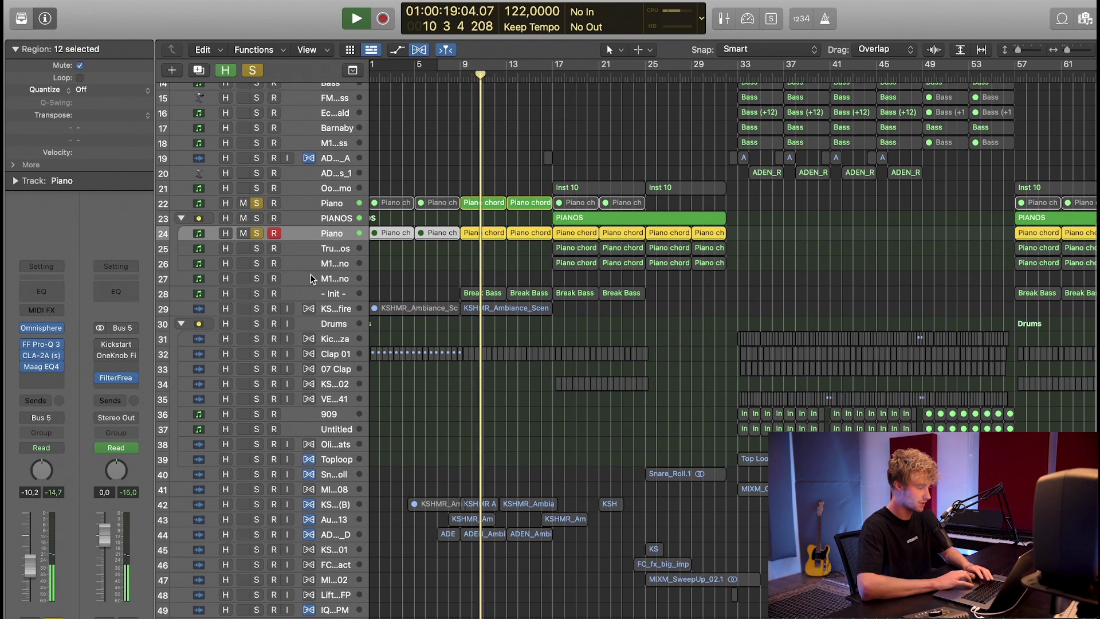
Step: Solo the Break Bass track and play it alone with its Serum window shown
left_click(258, 296)
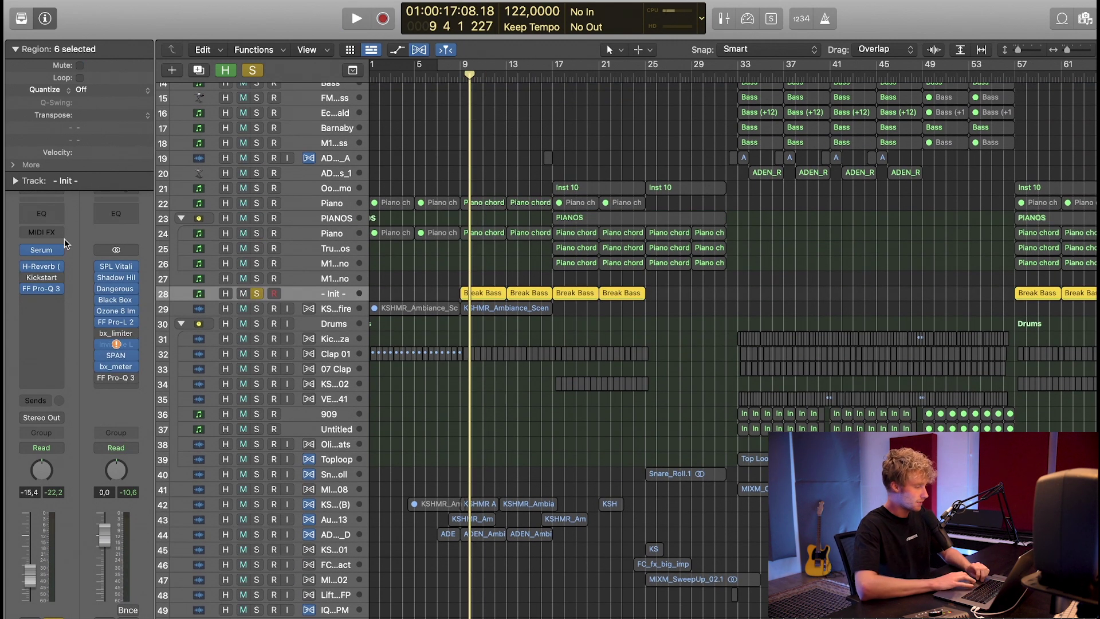
left_click(41, 249)
left_click_drag(661, 161, 582, 109)
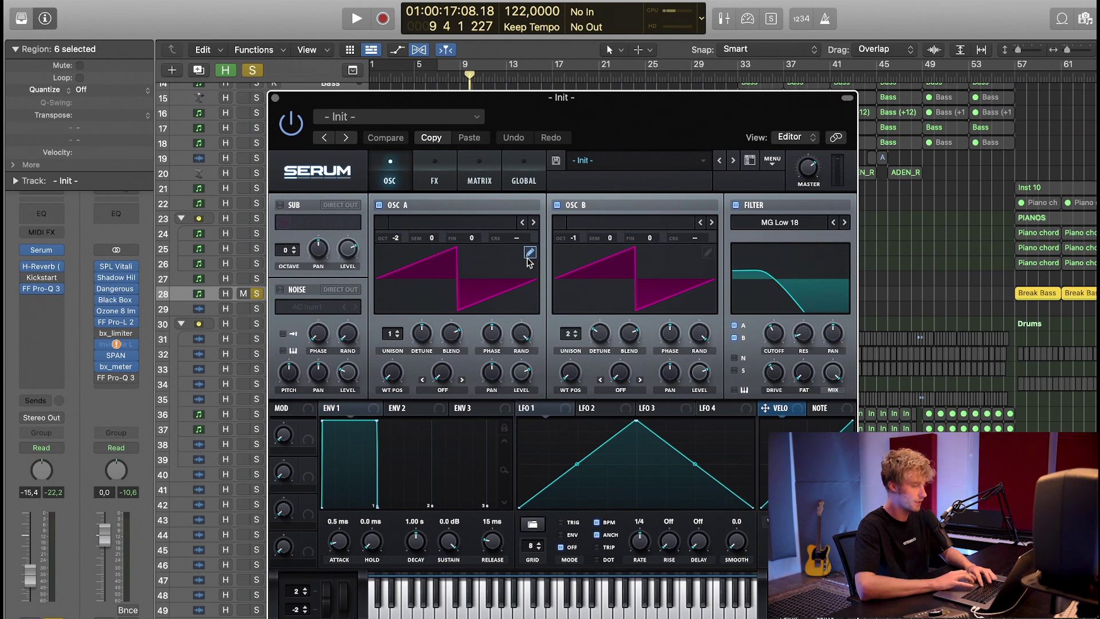
key("space")
left_click(275, 100)
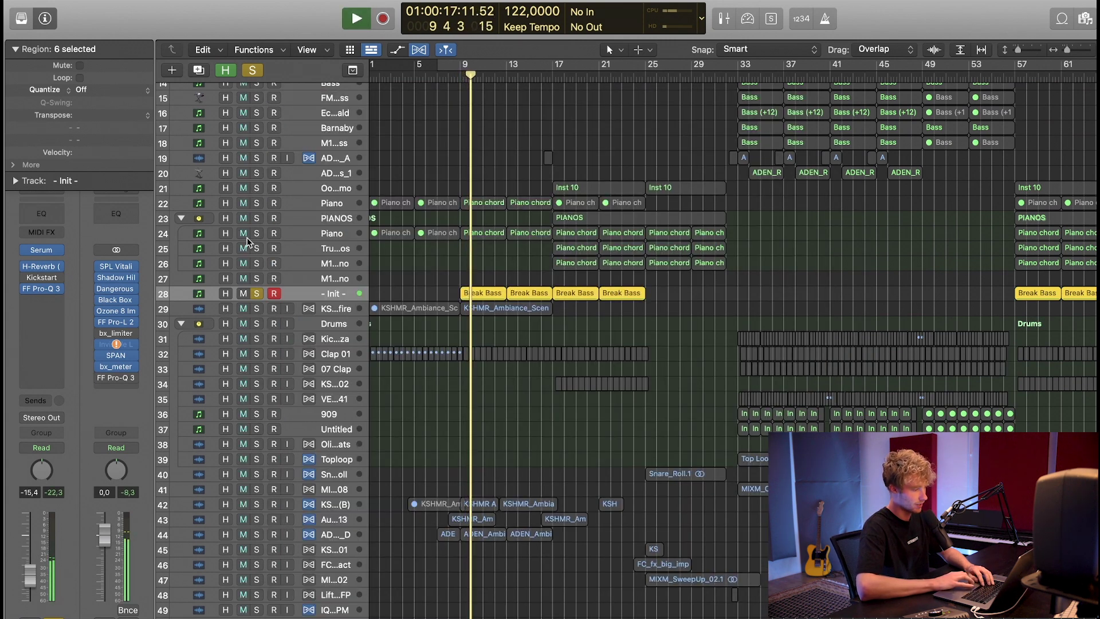
Step: Add both Piano tracks to the solo, stop playback, and clear all solos
left_click_drag(256, 203, 257, 218)
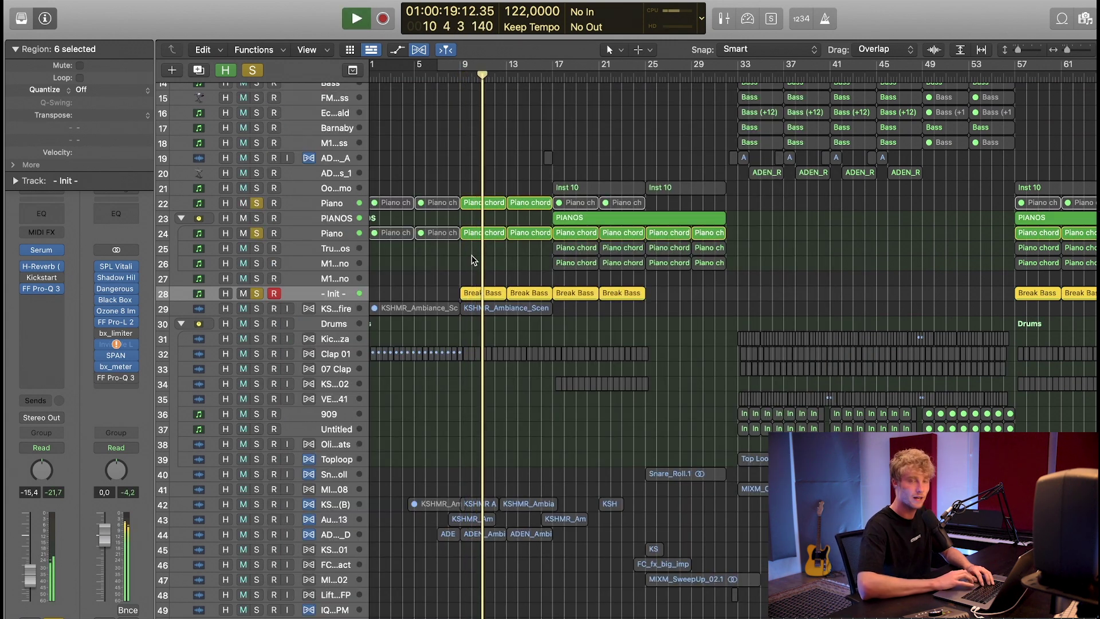
key("space")
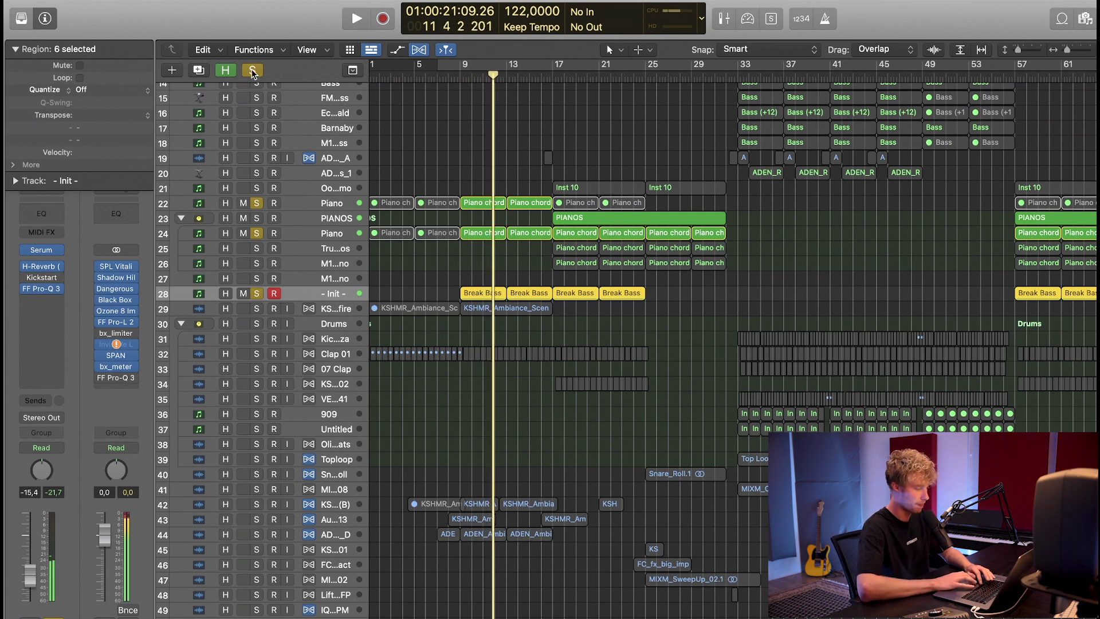
scroll(293, 253, "down", 2)
left_click(252, 70)
scroll(320, 356, "down", 2)
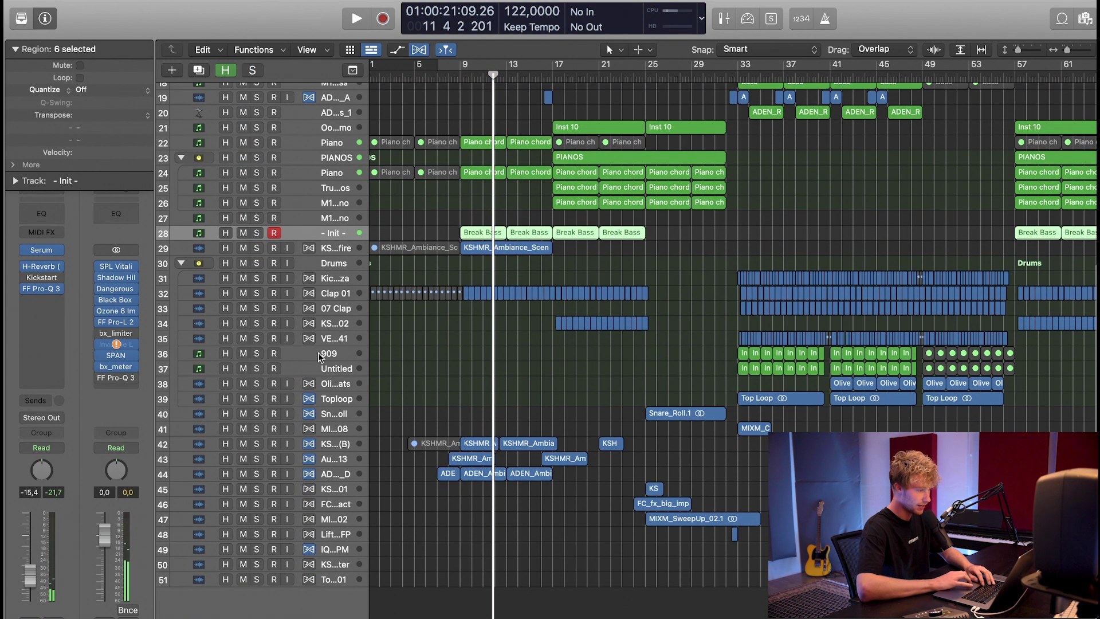
Step: Solo the three ambience effect tracks and play from near bar 8
left_click_drag(256, 444, 254, 474)
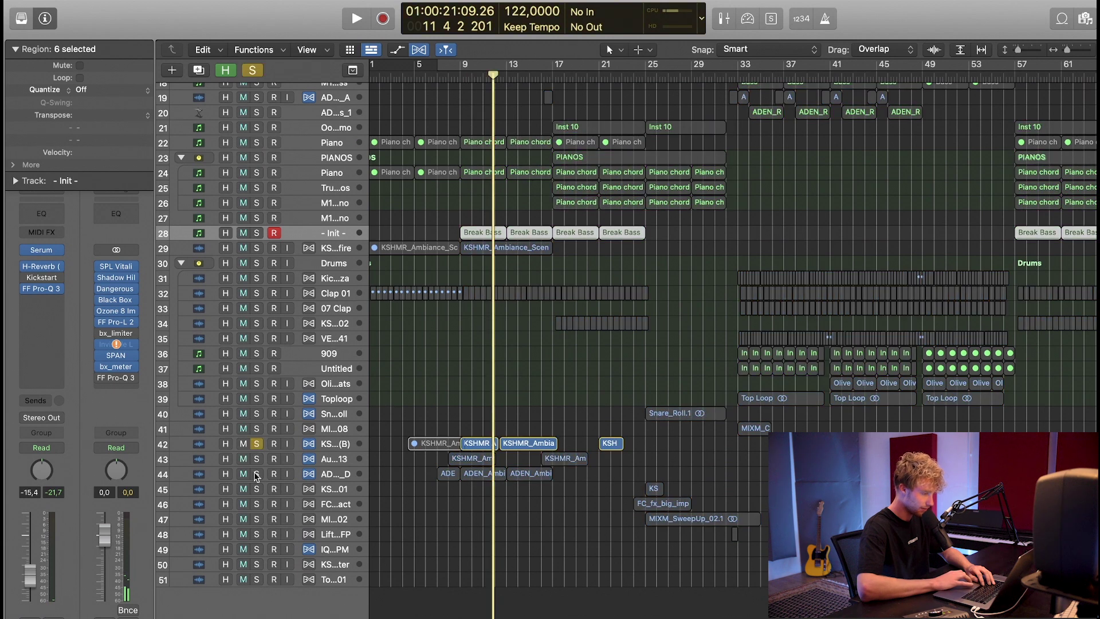
key("super+Down")
key("shift+space")
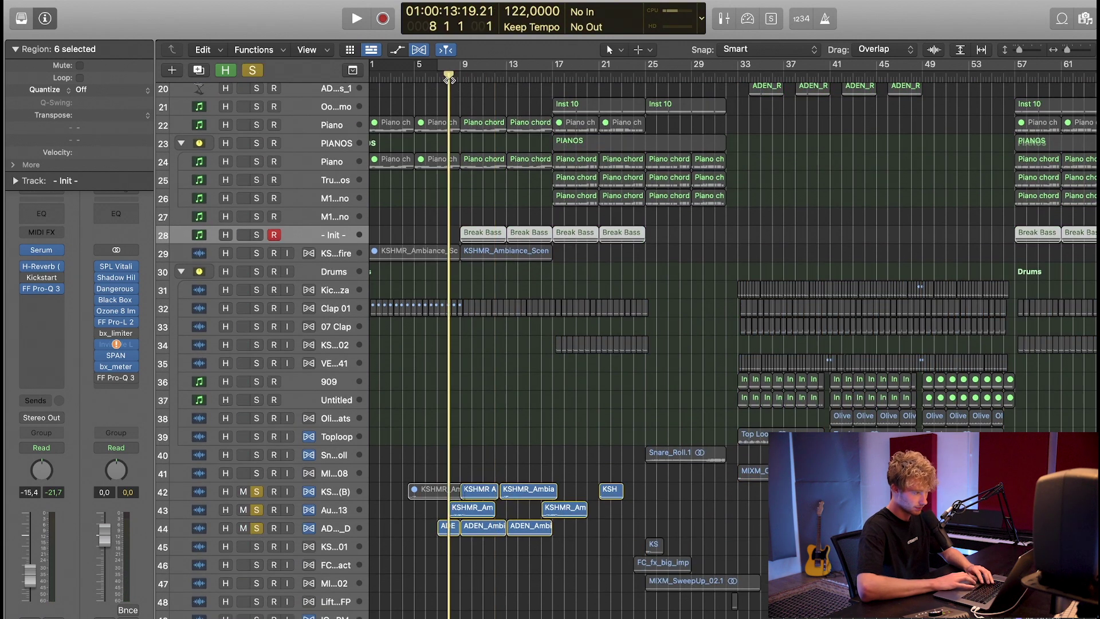
scroll(475, 258, "up", 1)
scroll(475, 258, "up", 1)
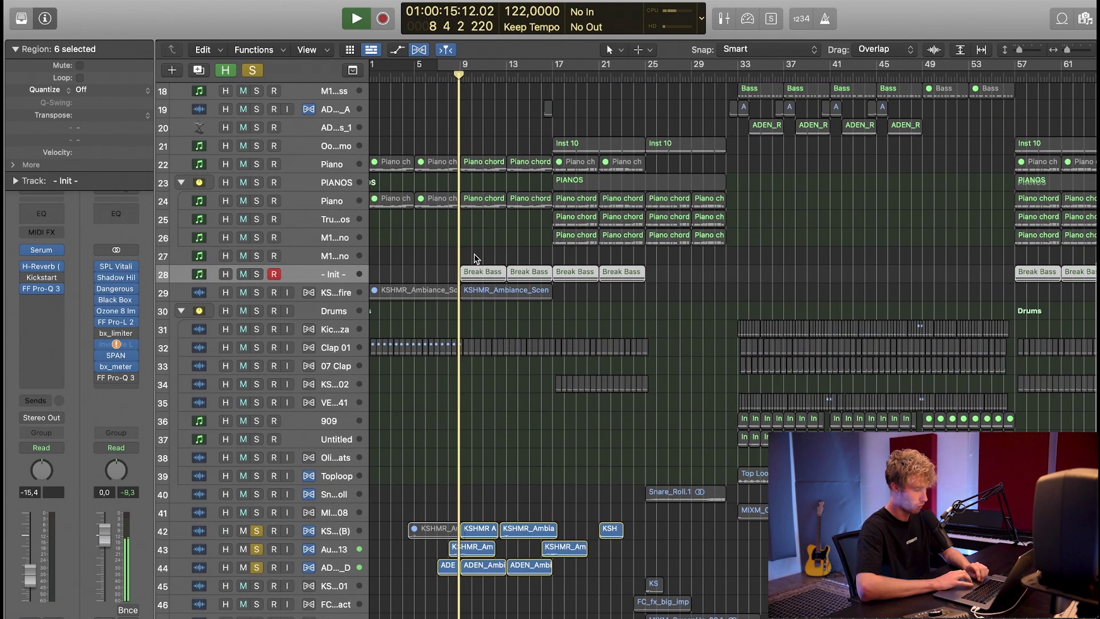
scroll(427, 367, "up", 2)
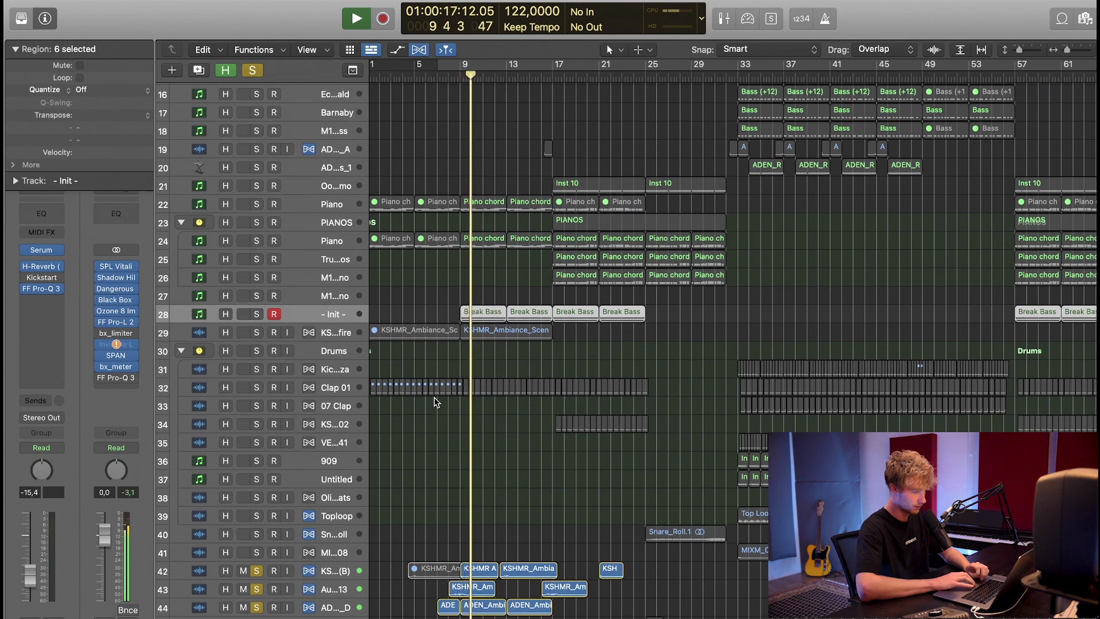
scroll(299, 330, "down", 3)
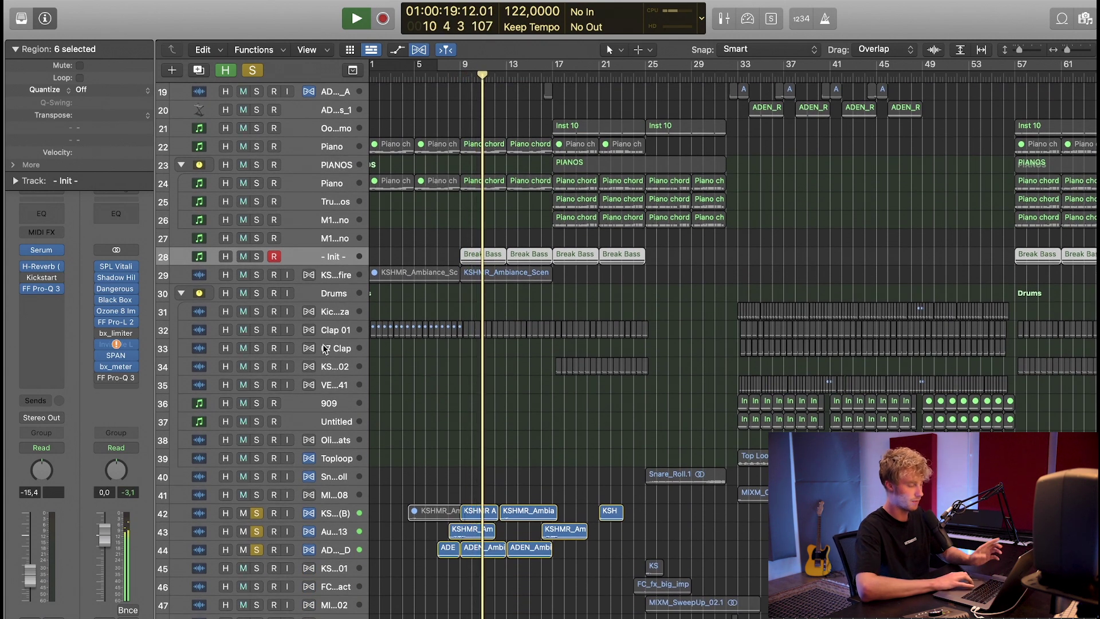
Step: Solo Clap 01, Break Bass, campfire ambience and both Pianos, then stop and clear solos
left_click(256, 329)
scroll(280, 312, "up", 2)
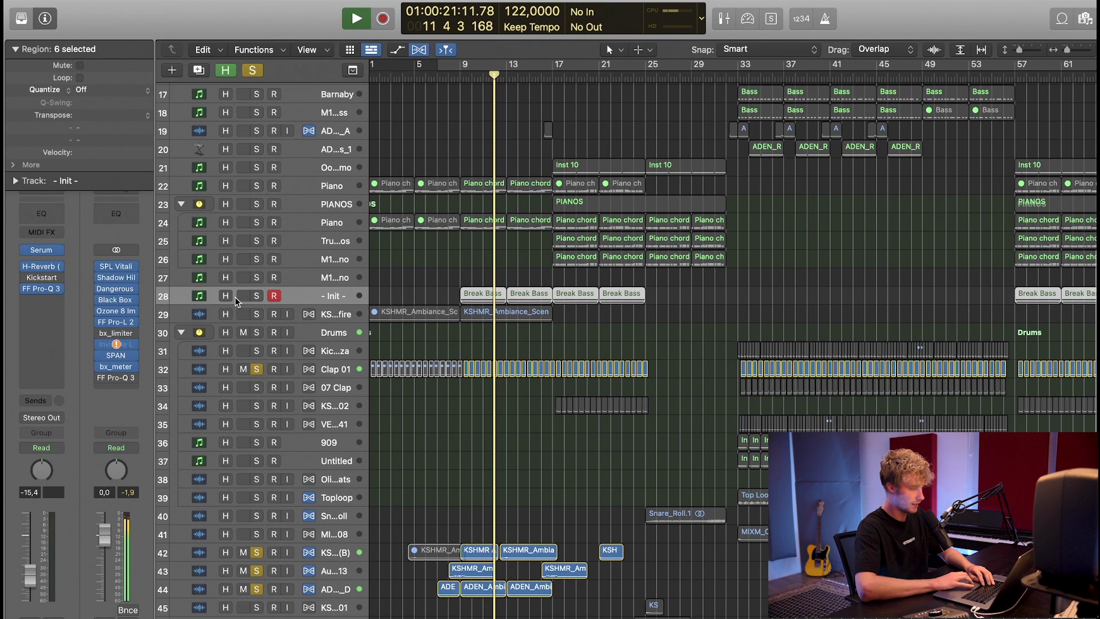
left_click(254, 297)
left_click(257, 313)
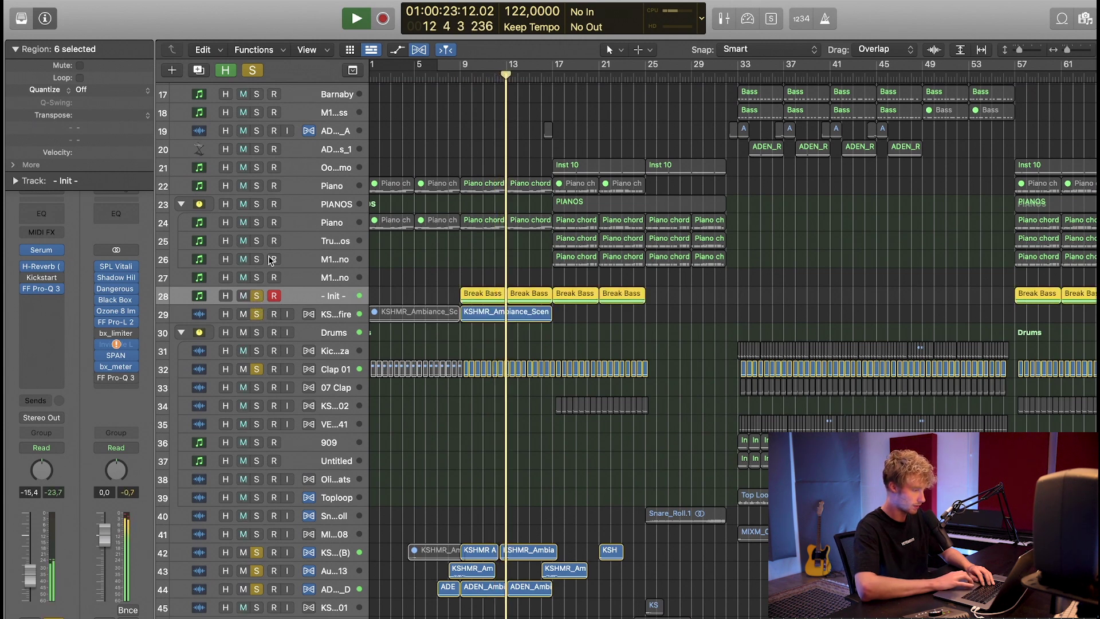
left_click(257, 222)
left_click(256, 186)
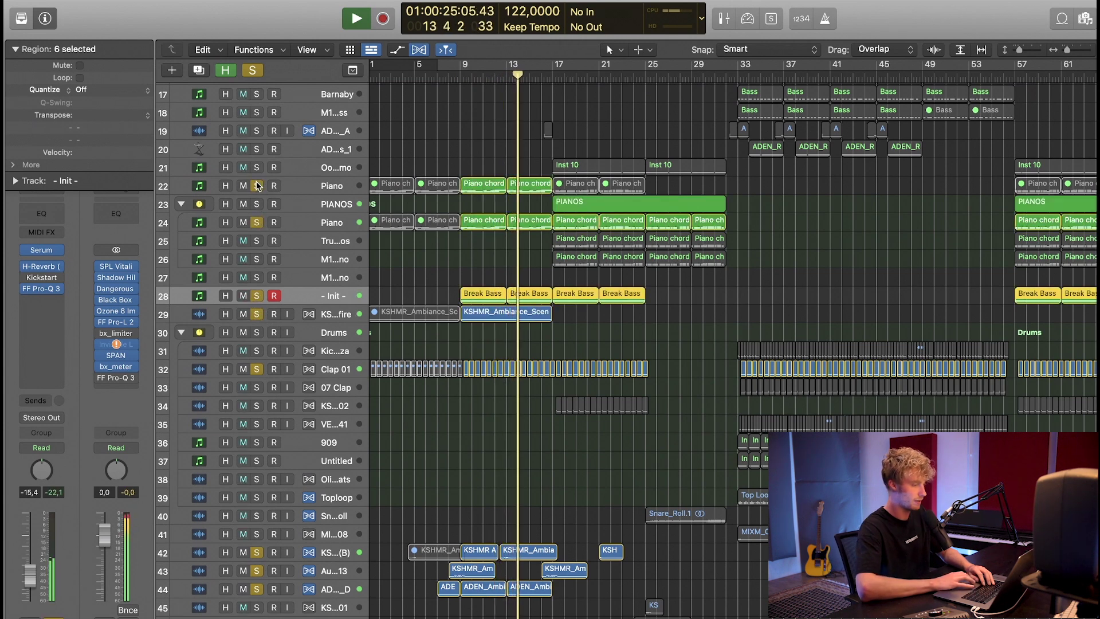
scroll(404, 146, "up", 3)
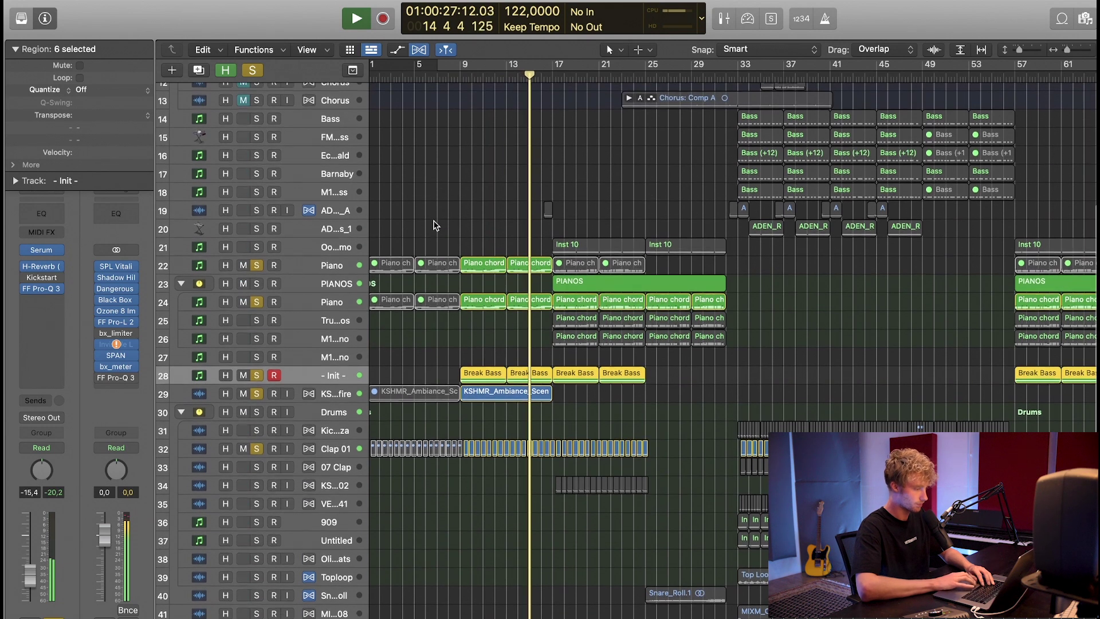
scroll(344, 121, "up", 2)
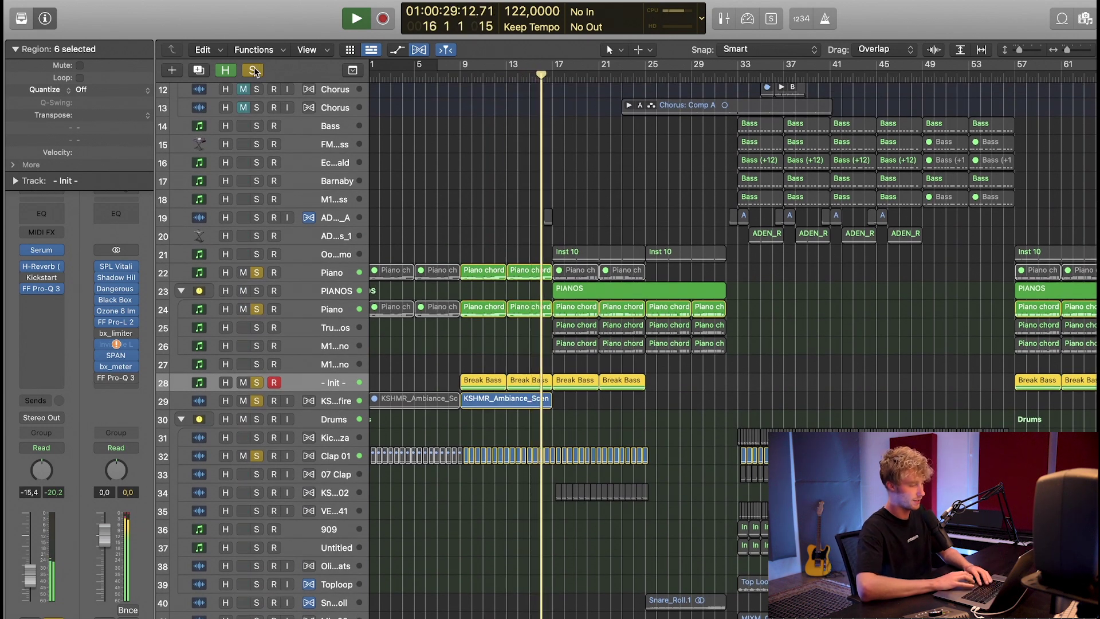
key("space")
left_click(254, 69)
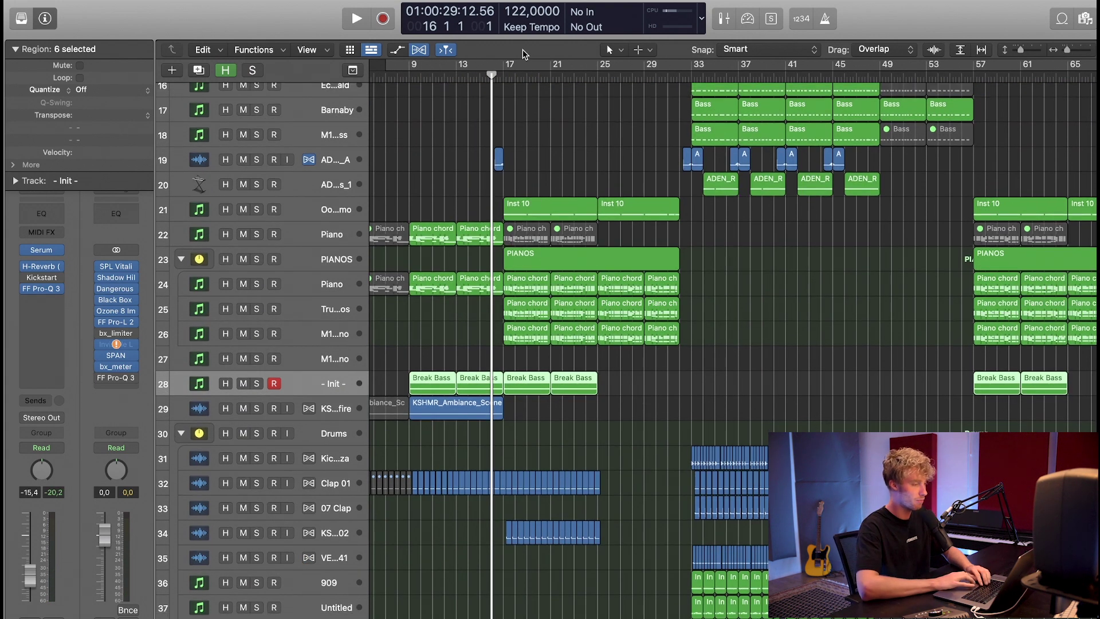
Step: Play from bar 16 with the grouped Piano track soloed
key("space")
key("super+Up")
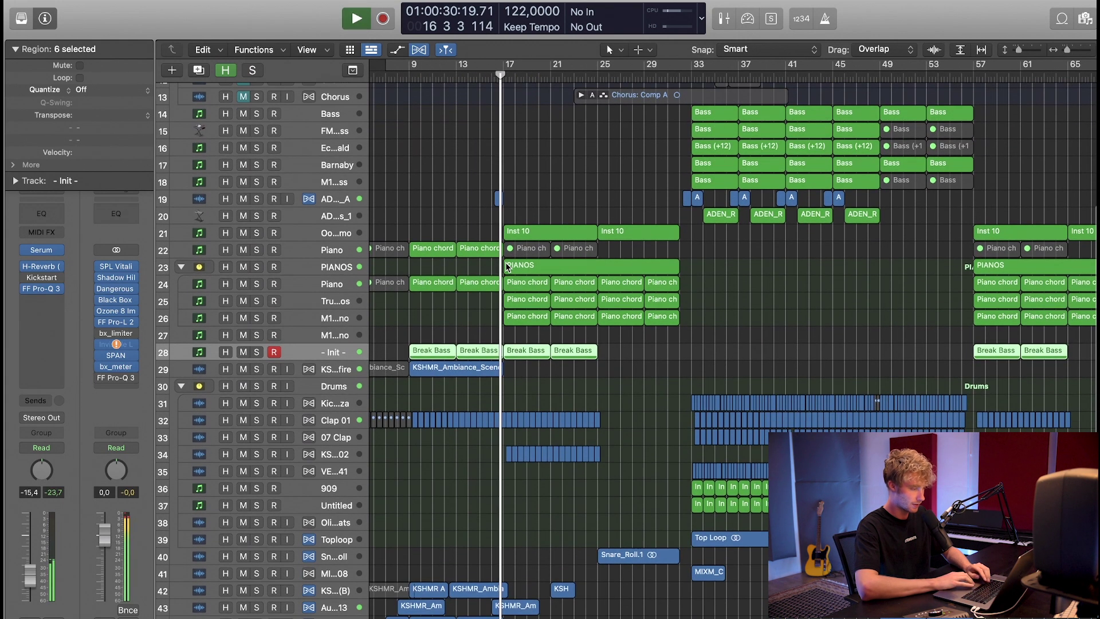
key("super+Down")
left_click(341, 215)
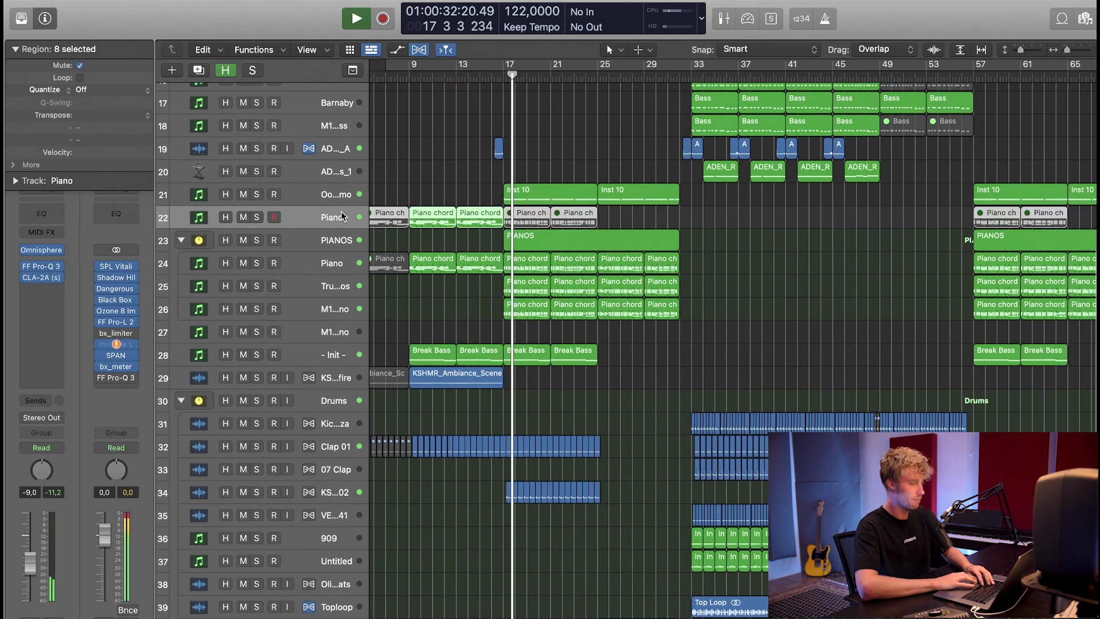
left_click(332, 268)
Step: Solo the Truepianos layer and glance at its TruePianos instrument window
key("s")
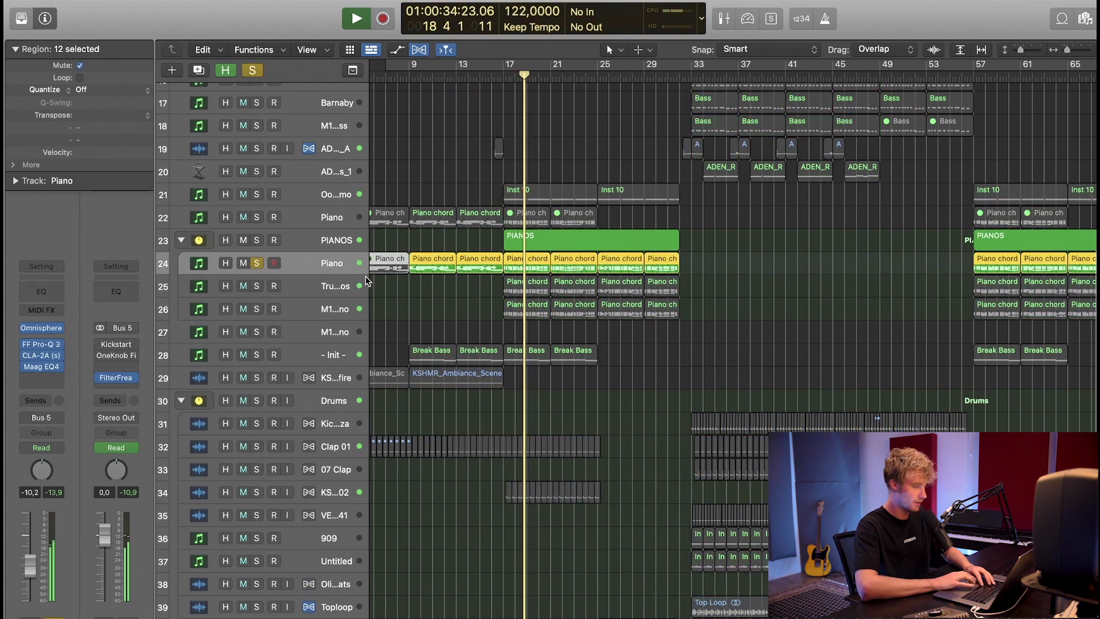
left_click(373, 285)
key("s")
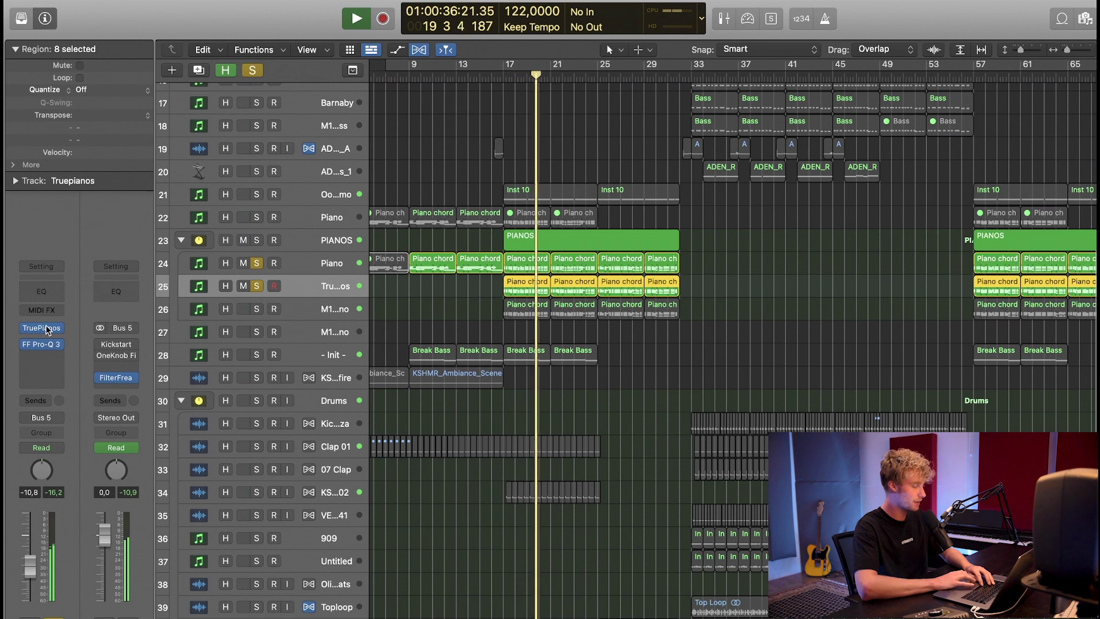
left_click(41, 328)
left_click(354, 150)
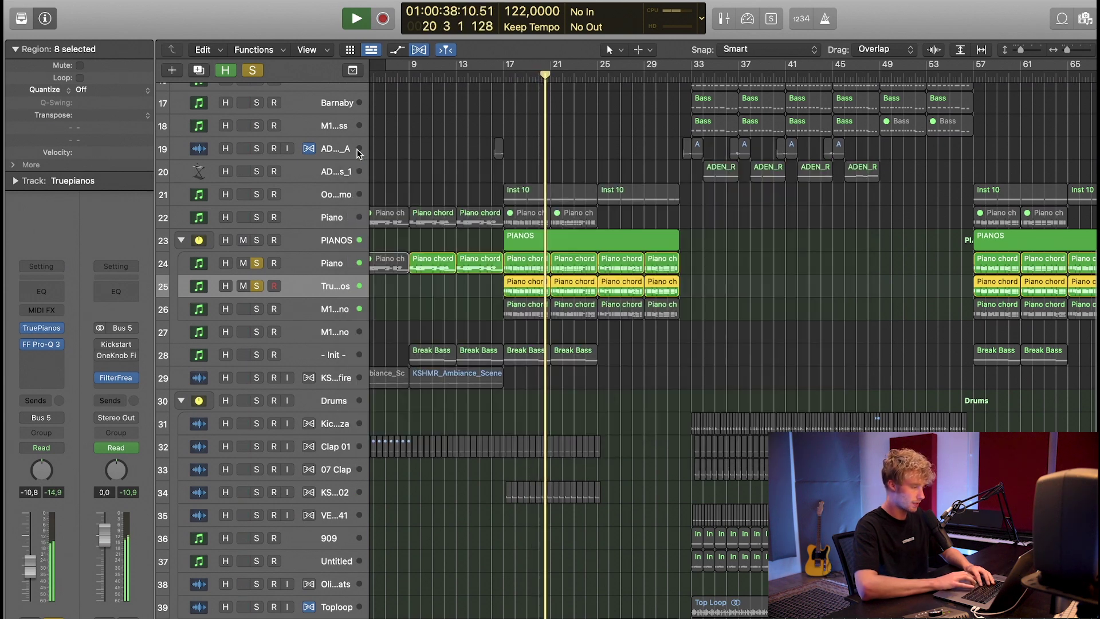
Step: Solo only the M1 Piano layer and move the playhead to bar 17
left_click(256, 308)
left_click(259, 284)
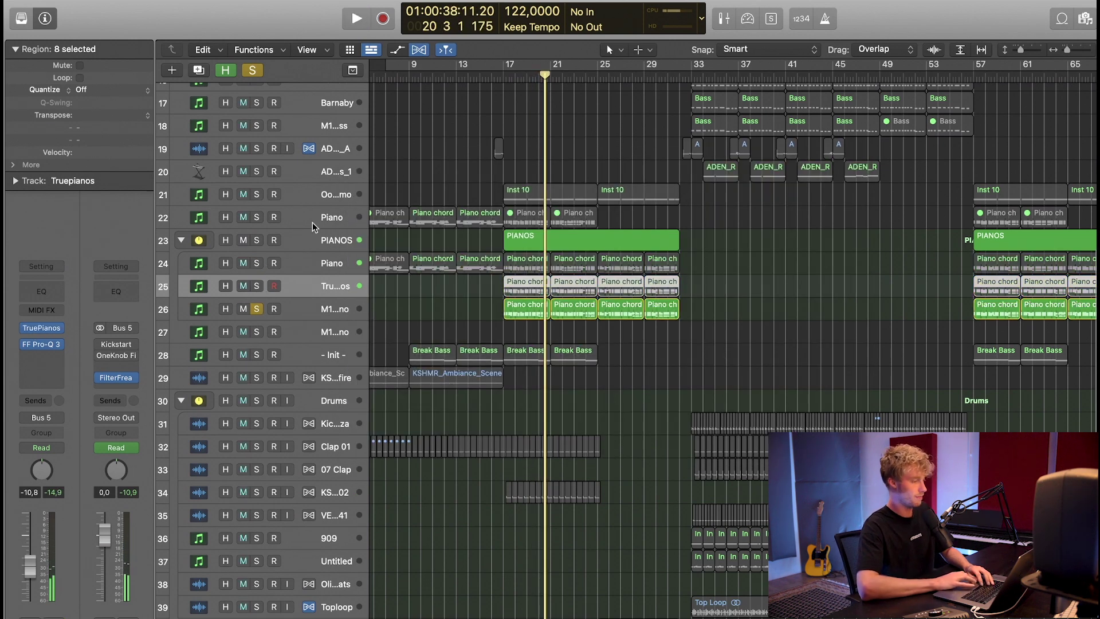
left_click(505, 76)
left_click(327, 307)
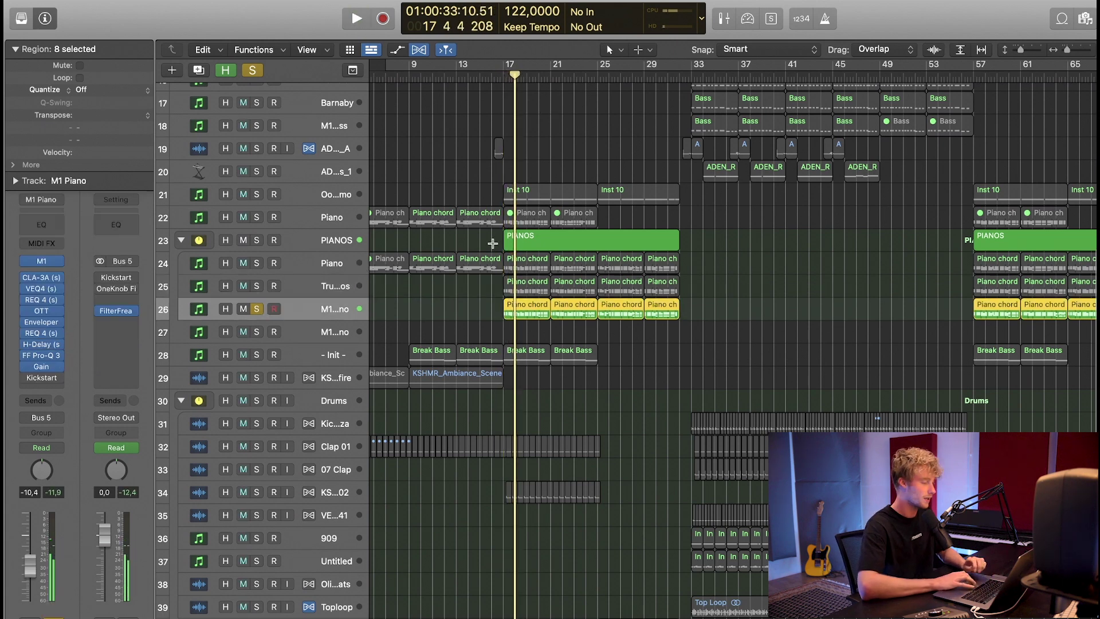
Step: Solo the Ooo atmo pad and audition it from bar 17
key("Up")
key("Up")
key("Up")
key("super+Down")
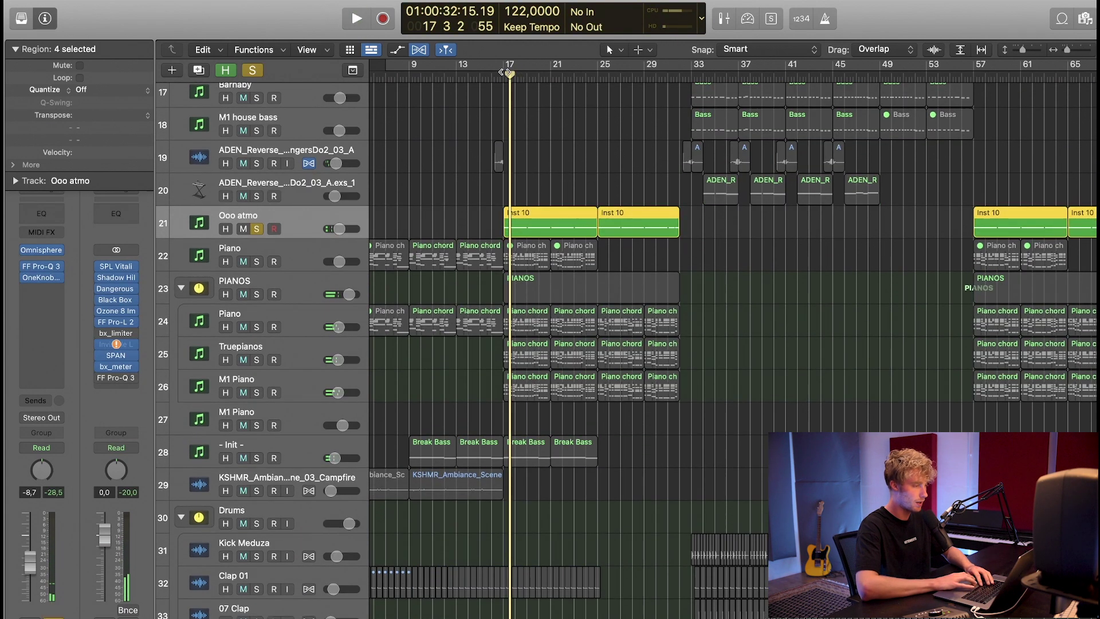
key("space")
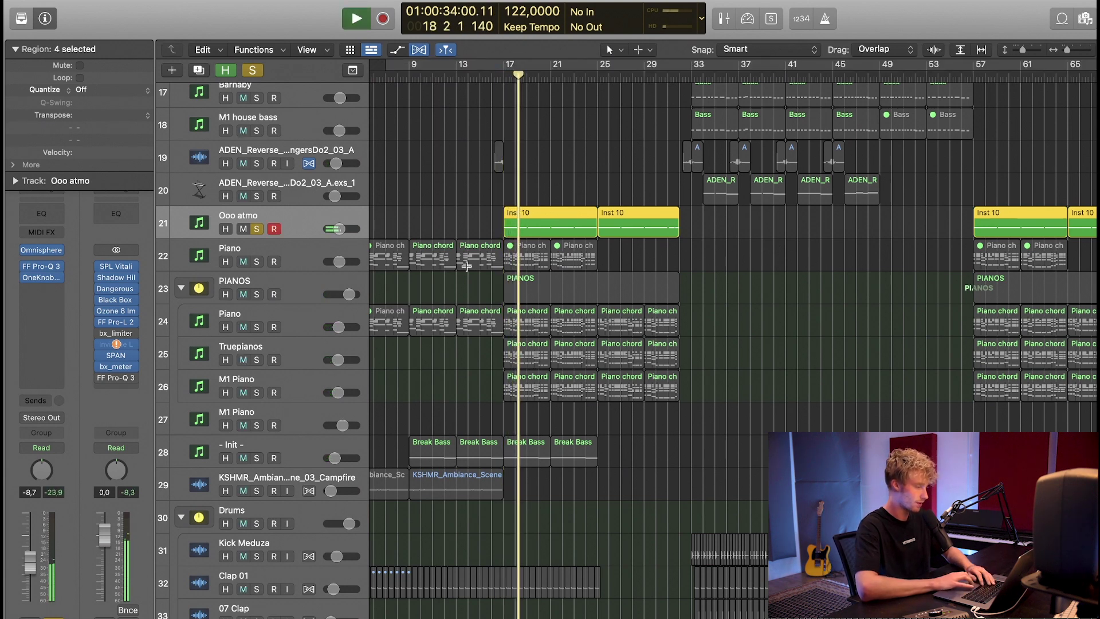
scroll(466, 267, "down", 2)
scroll(467, 267, "down", 3)
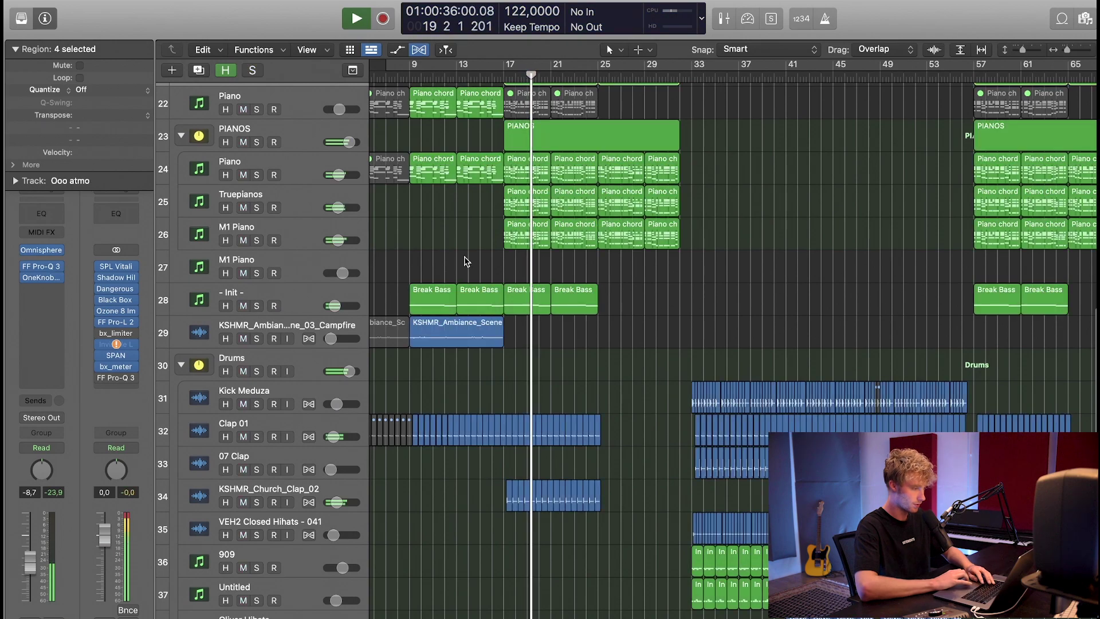
scroll(466, 266, "down", 5)
scroll(464, 257, "down", 3)
key("super+Up")
scroll(465, 256, "up", 3)
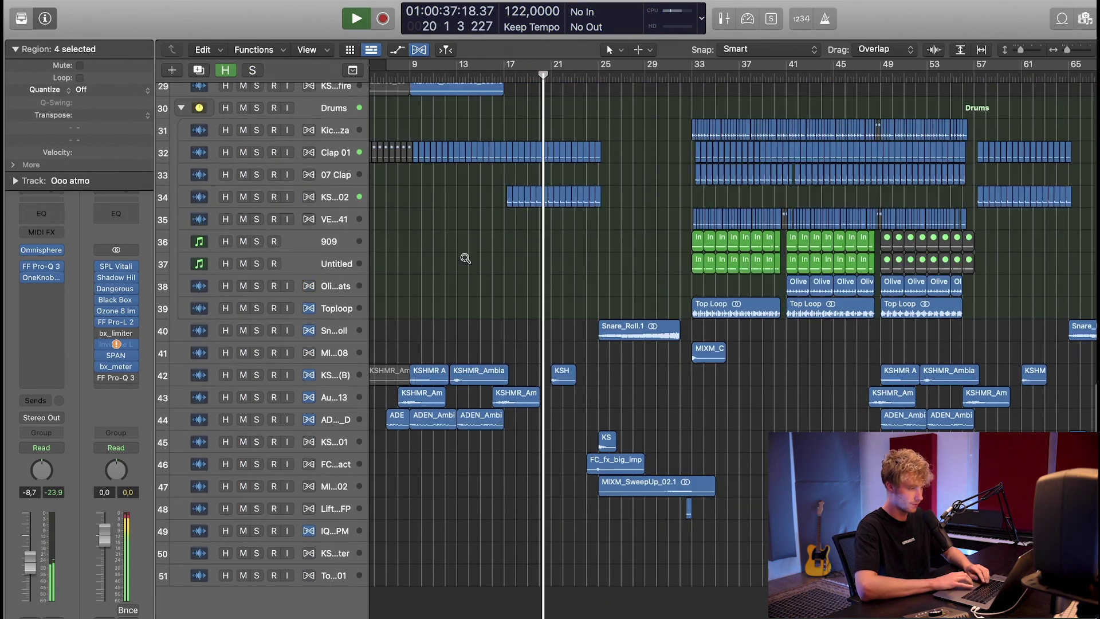
scroll(464, 257, "up", 3)
scroll(465, 257, "up", 3)
scroll(465, 262, "up", 3)
scroll(464, 262, "up", 1)
key("space")
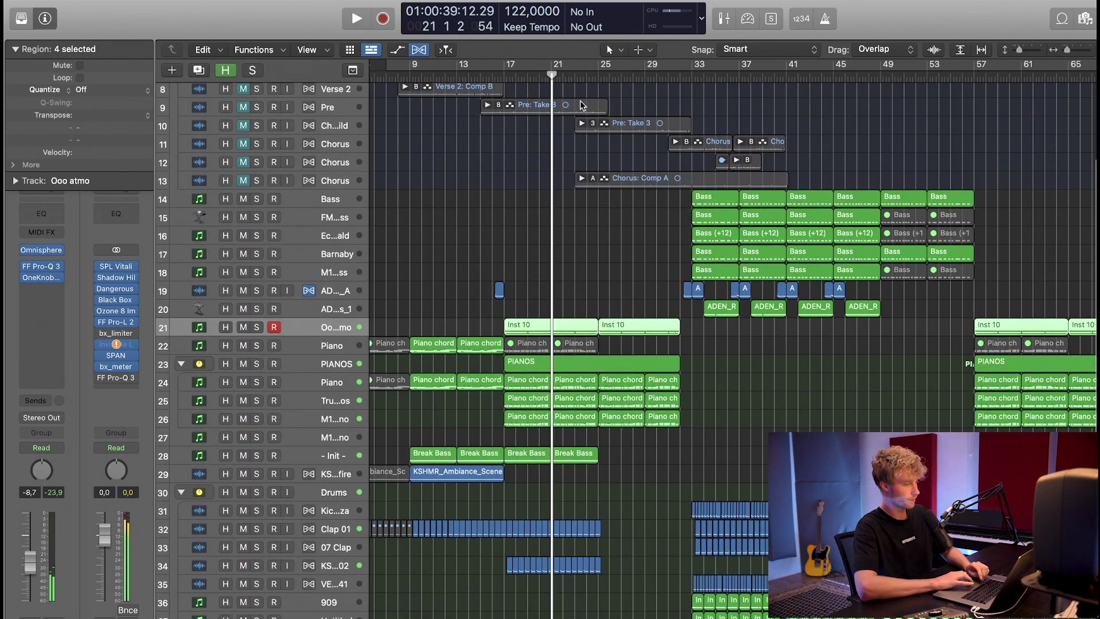
Step: Play the full arrangement from bar 24
left_click(588, 78)
scroll(550, 201, "down", 5)
scroll(550, 224, "down", 3)
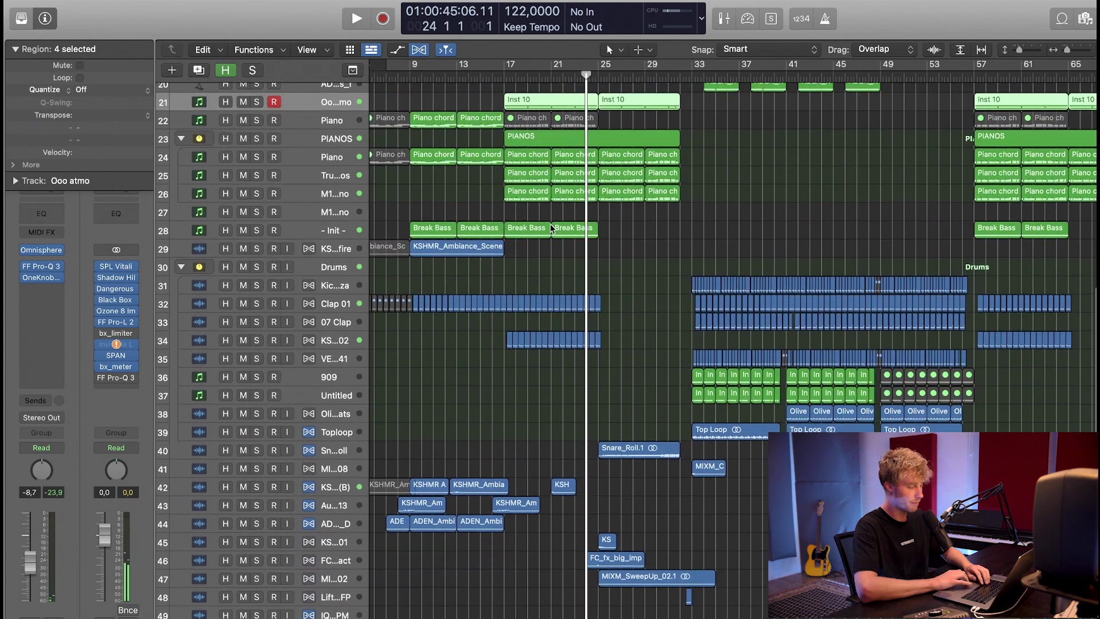
scroll(550, 223, "down", 2)
scroll(550, 225, "up", 2)
scroll(550, 223, "right", 1)
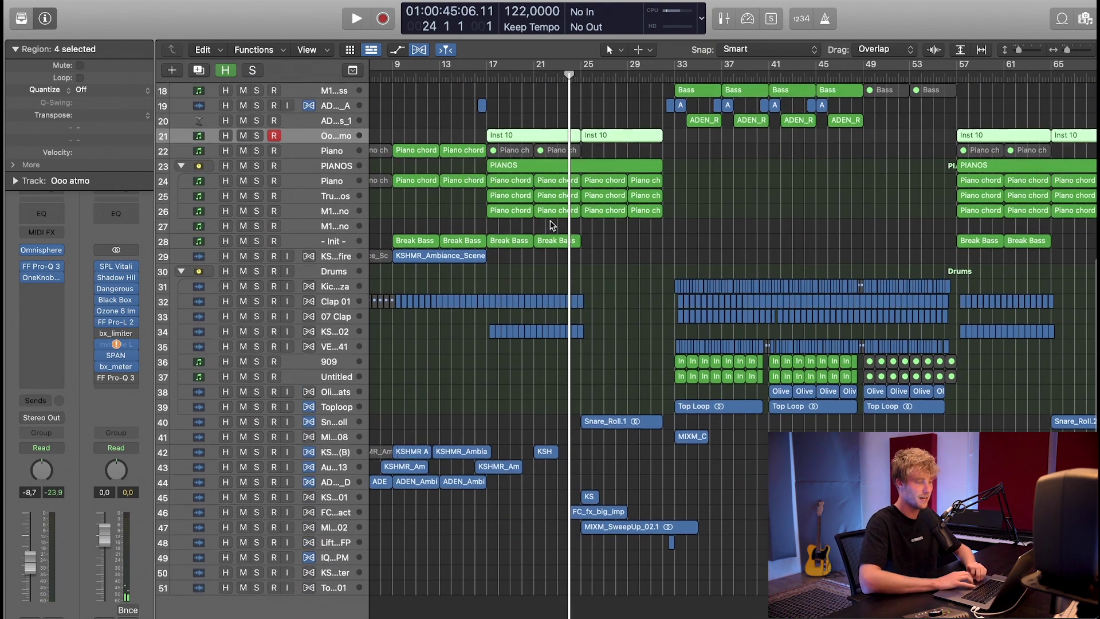
key("space")
key("super+Up")
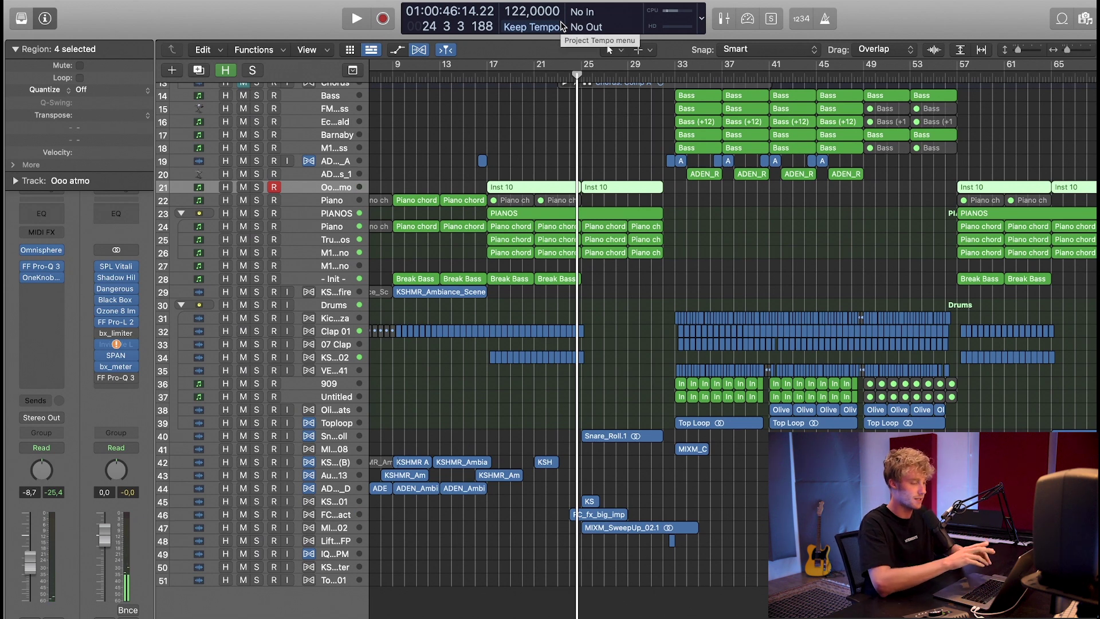
key("space")
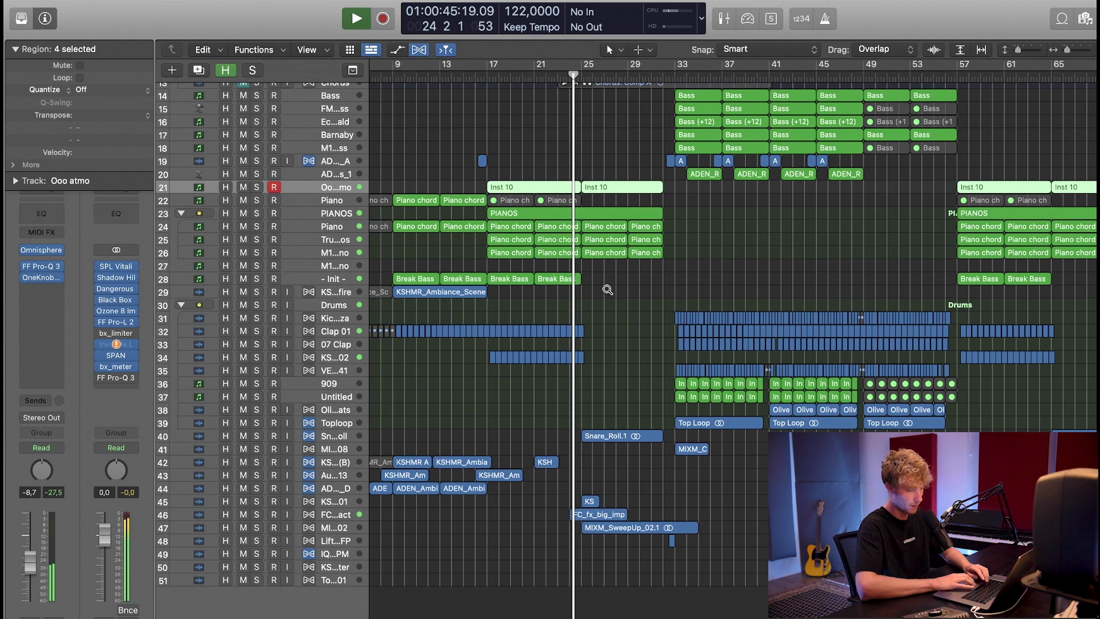
Step: Zoom the timeline in and out, then stop with the playhead at bar 31
key("super+Right")
key("super+Right")
key("super+Right")
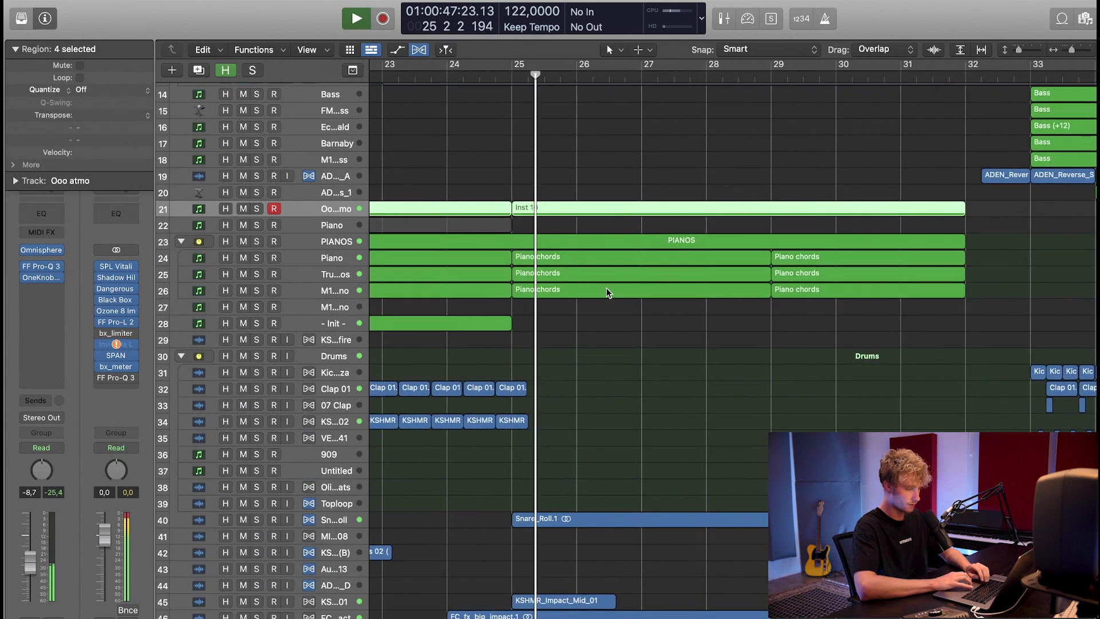
key("super+Up")
key("super+Left")
key("super+Left")
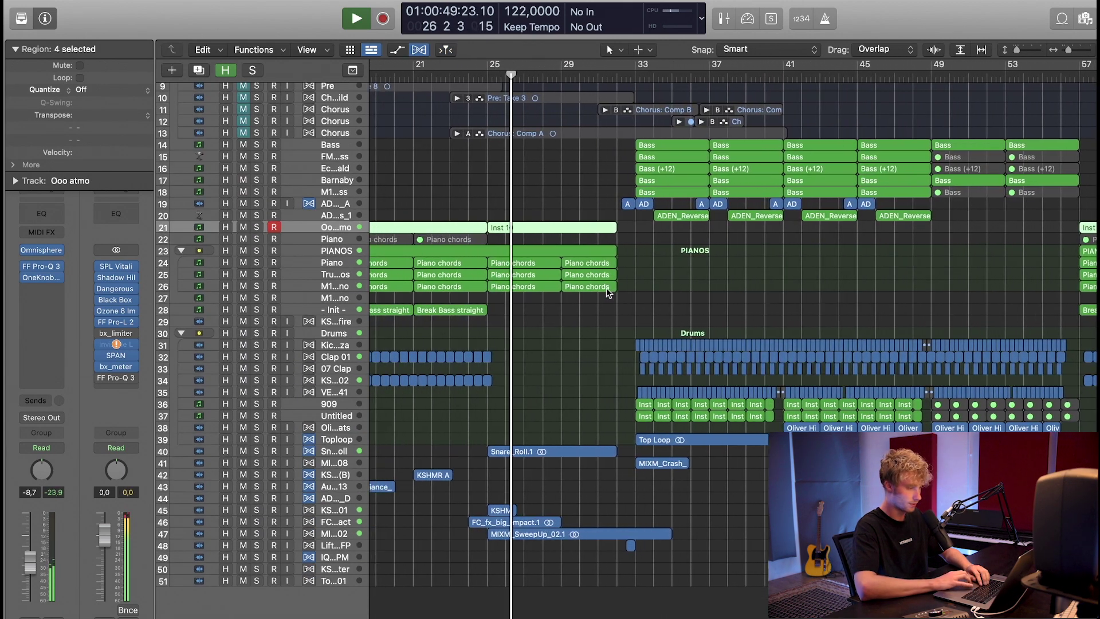
key("super+Left")
key("space")
left_click(612, 74)
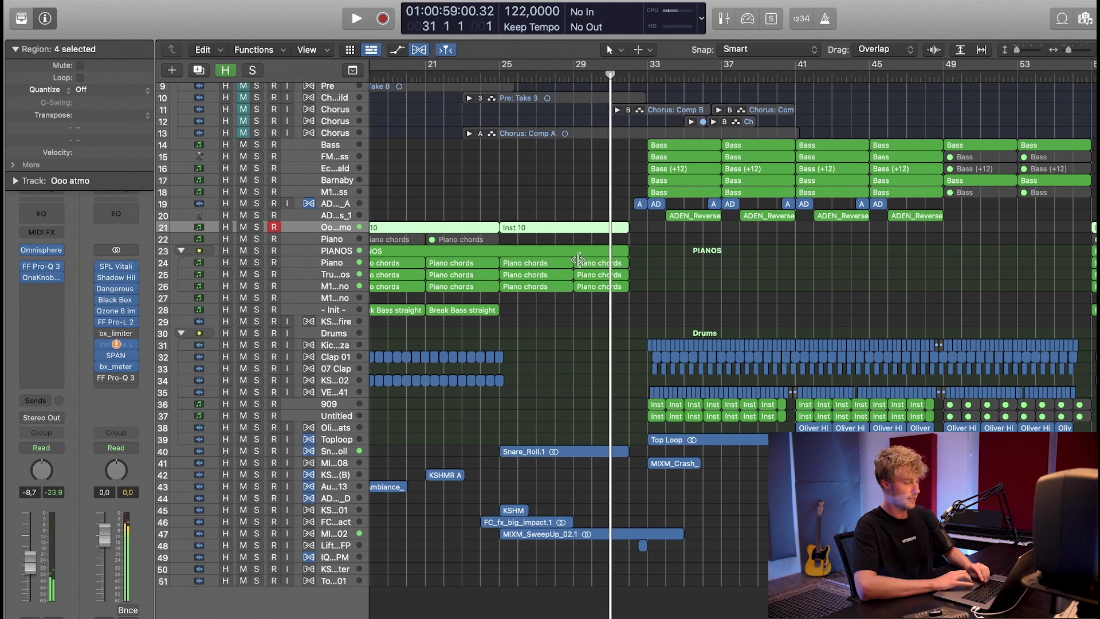
key("super+Left")
key("super+Left")
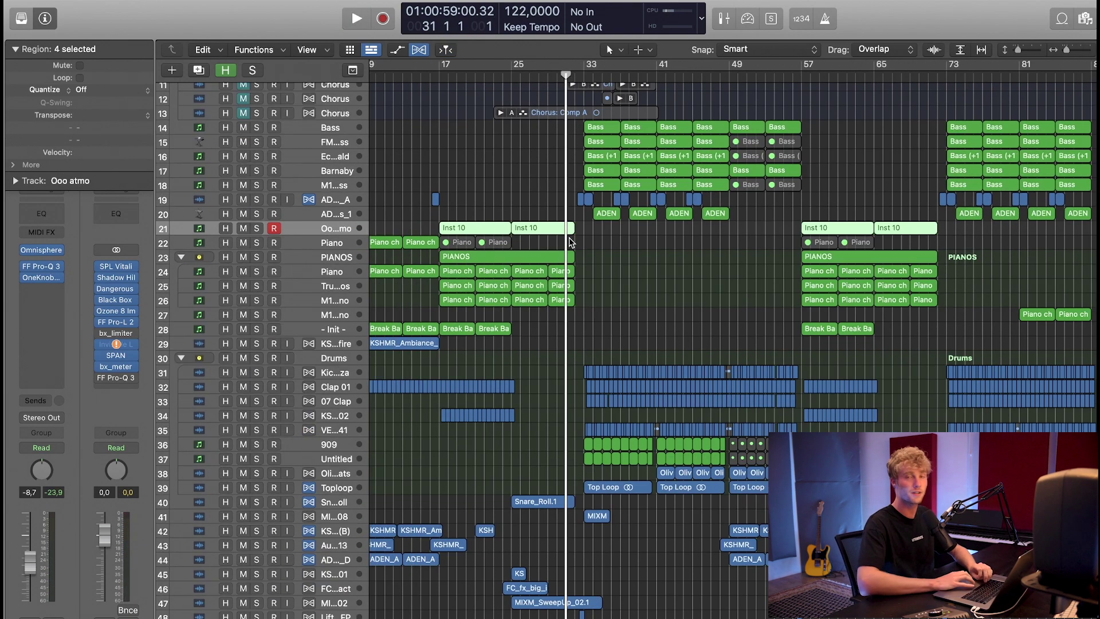
scroll(569, 238, "left", 3)
scroll(569, 242, "left", 2)
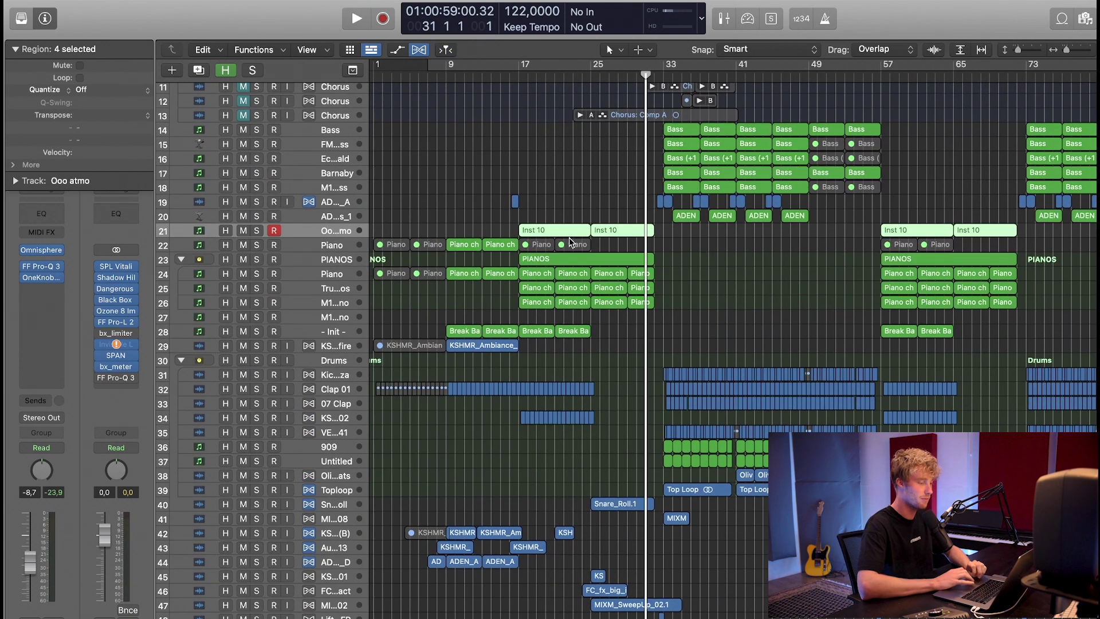
scroll(559, 276, "down", 2)
scroll(537, 333, "down", 1)
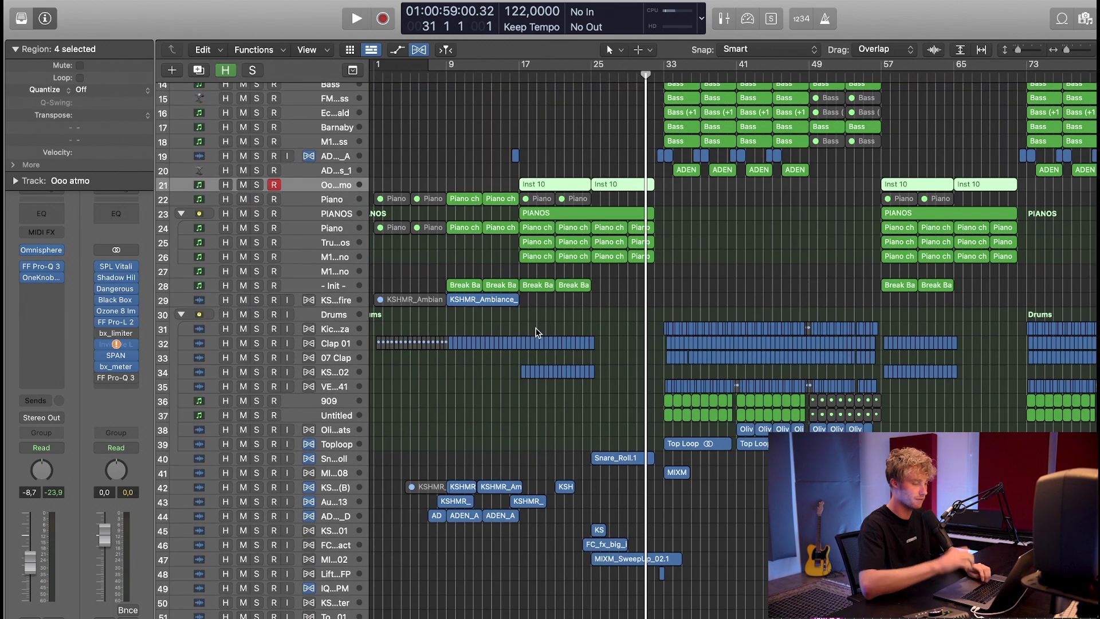
scroll(536, 333, "right", 1)
scroll(536, 331, "up", 3)
scroll(536, 326, "up", 3)
scroll(536, 324, "up", 2)
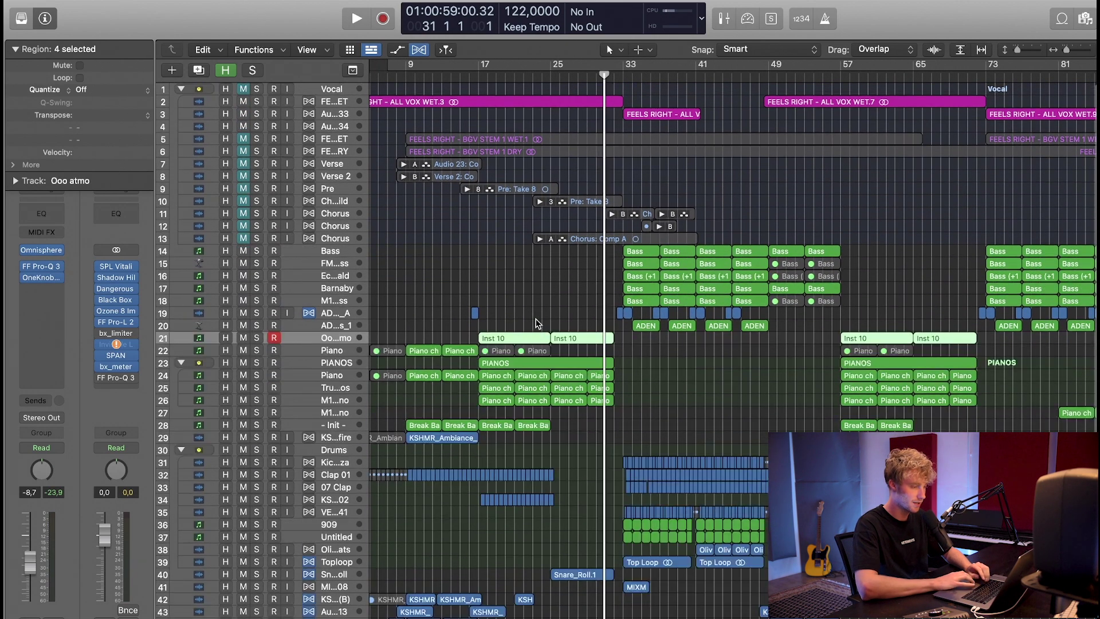
scroll(589, 283, "up", 3)
scroll(590, 283, "up", 2)
Step: Clear the region selection and solo the track 30 Drums folder
left_click(591, 284)
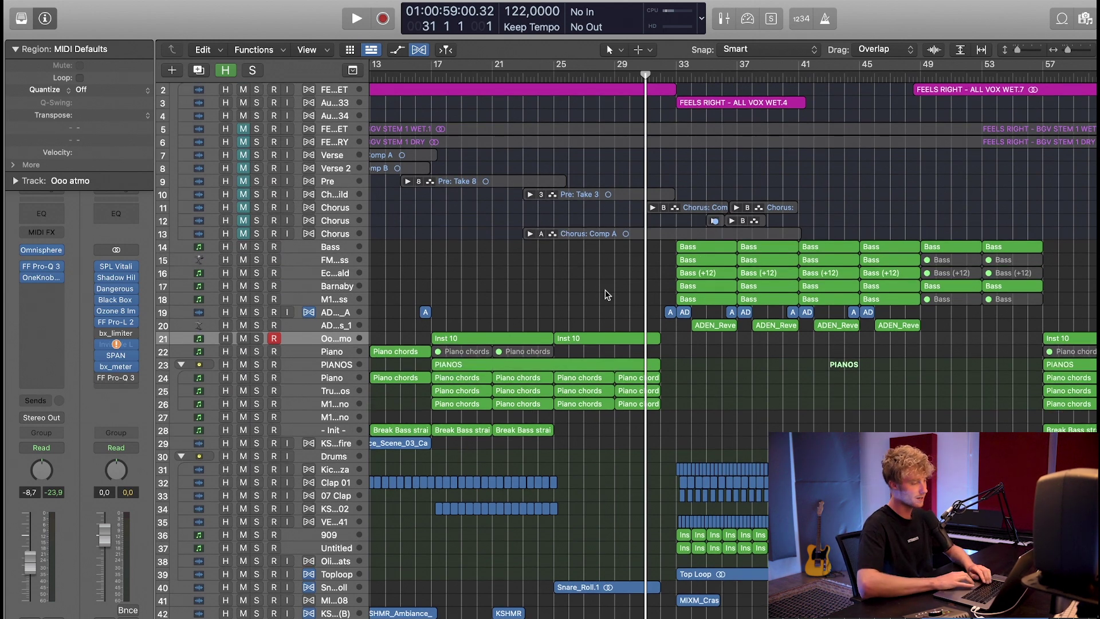
scroll(606, 295, "right", 2)
scroll(385, 274, "up", 1)
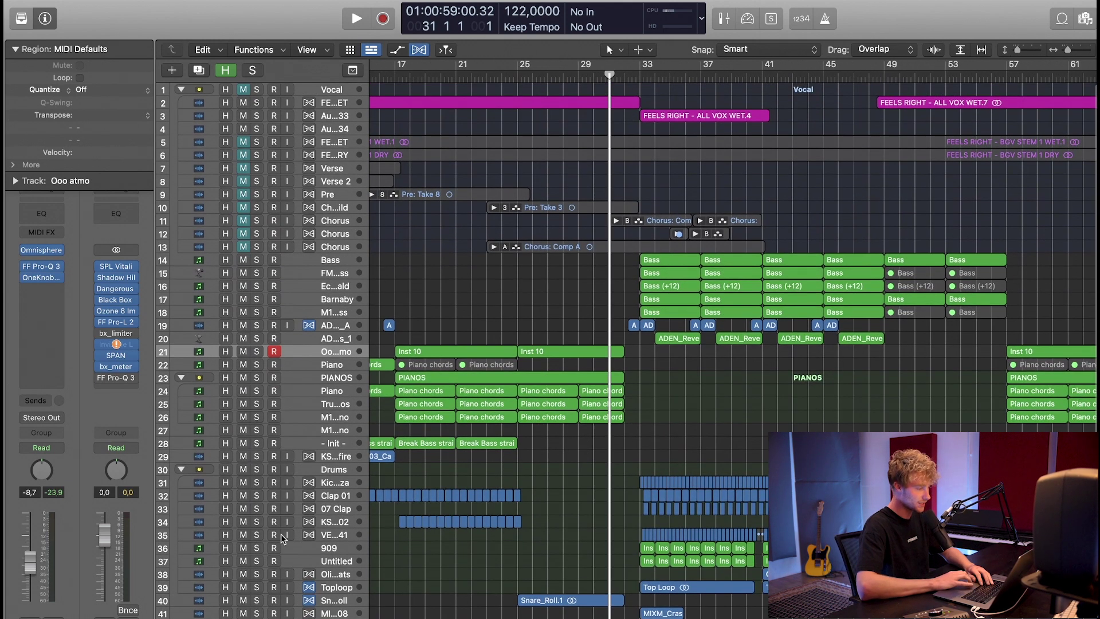
scroll(282, 538, "down", 1)
left_click(255, 451)
scroll(430, 345, "up", 1)
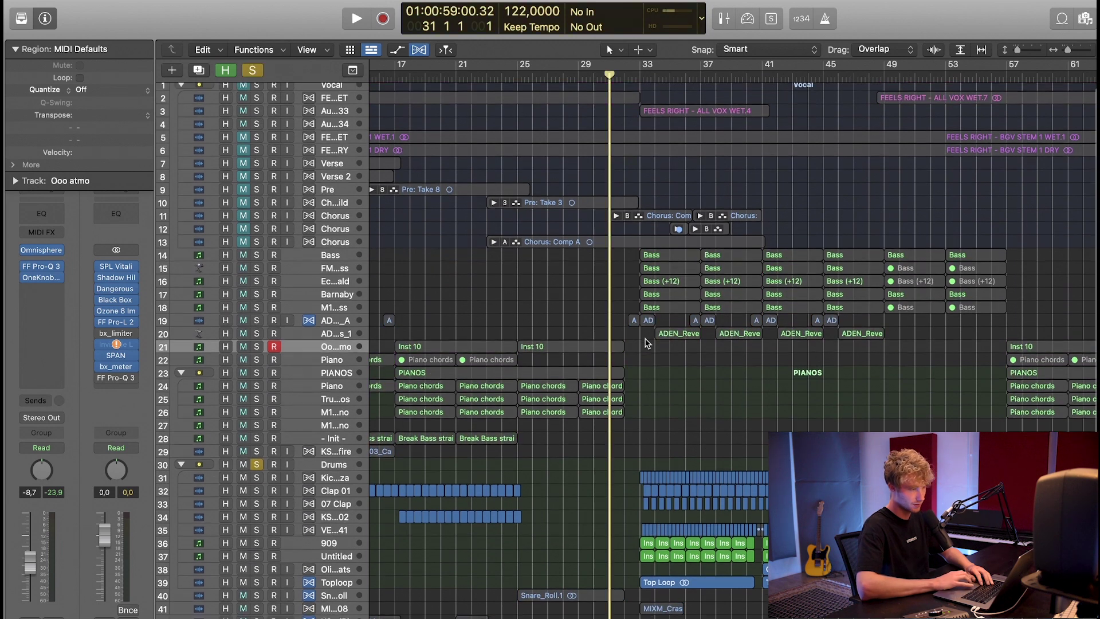
Step: Play the drop from bar 33, then stop
left_click(640, 81)
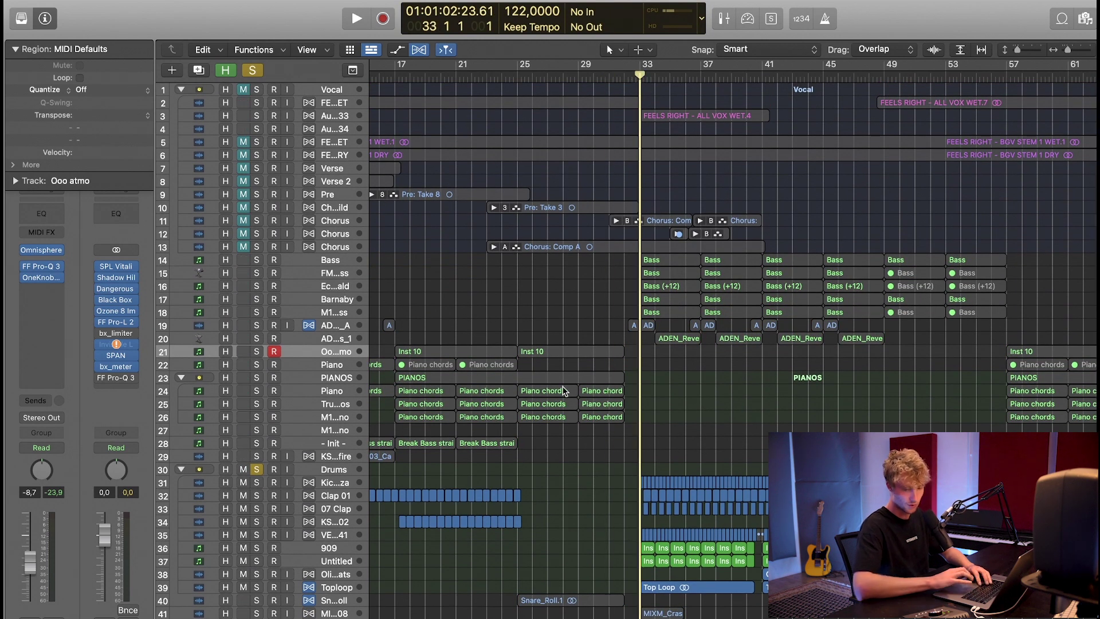
scroll(533, 394, "down", 1)
key("space")
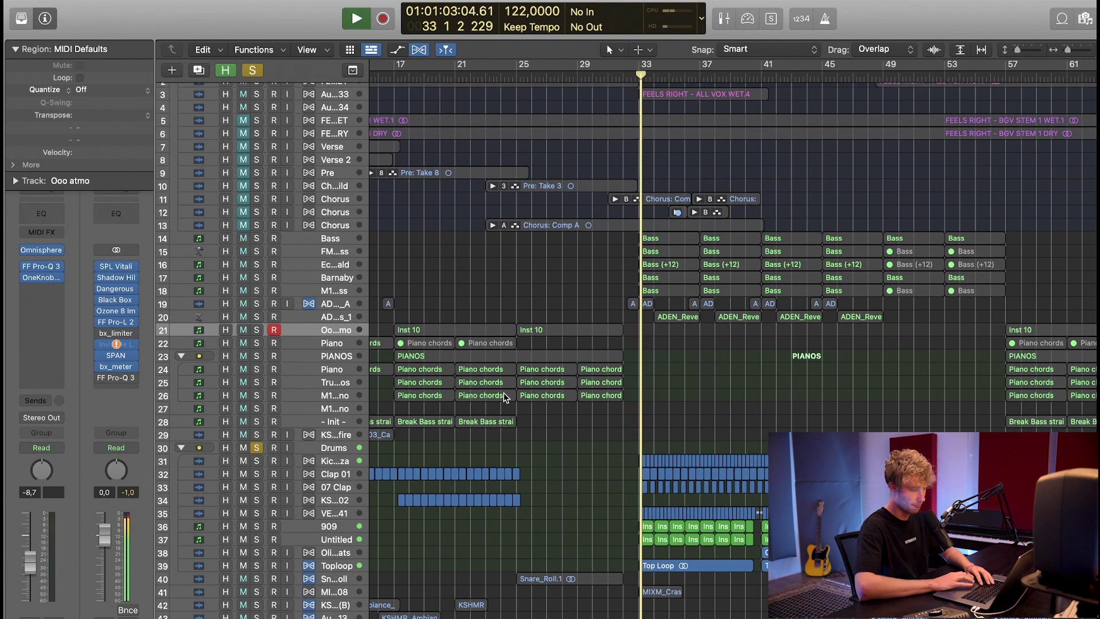
scroll(430, 397, "down", 4)
scroll(430, 398, "right", 2)
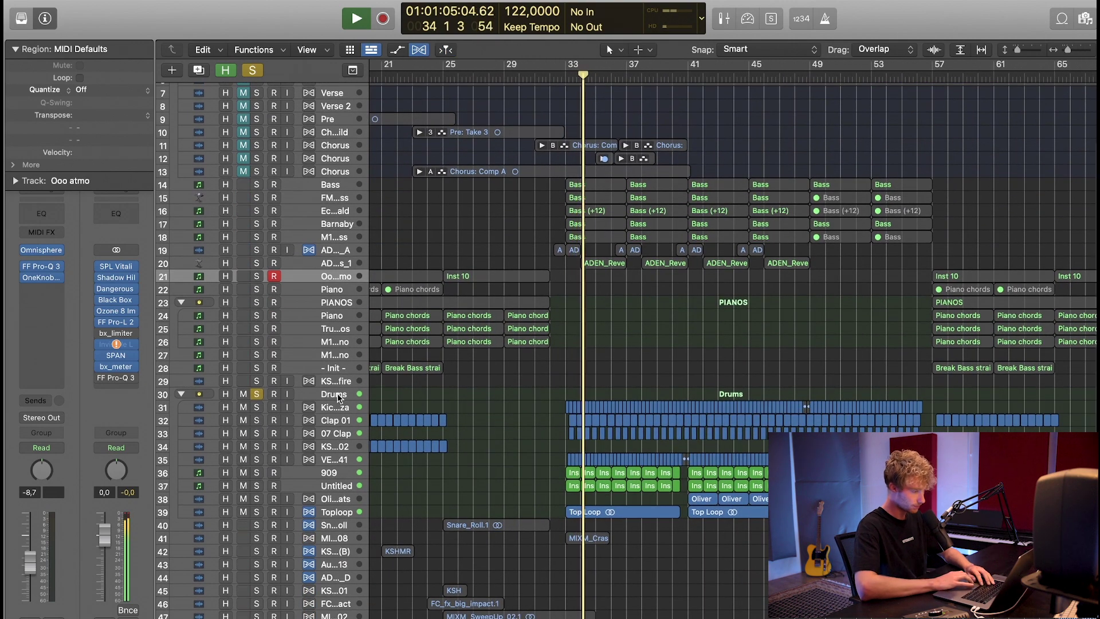
scroll(338, 398, "down", 2)
scroll(404, 382, "up", 2)
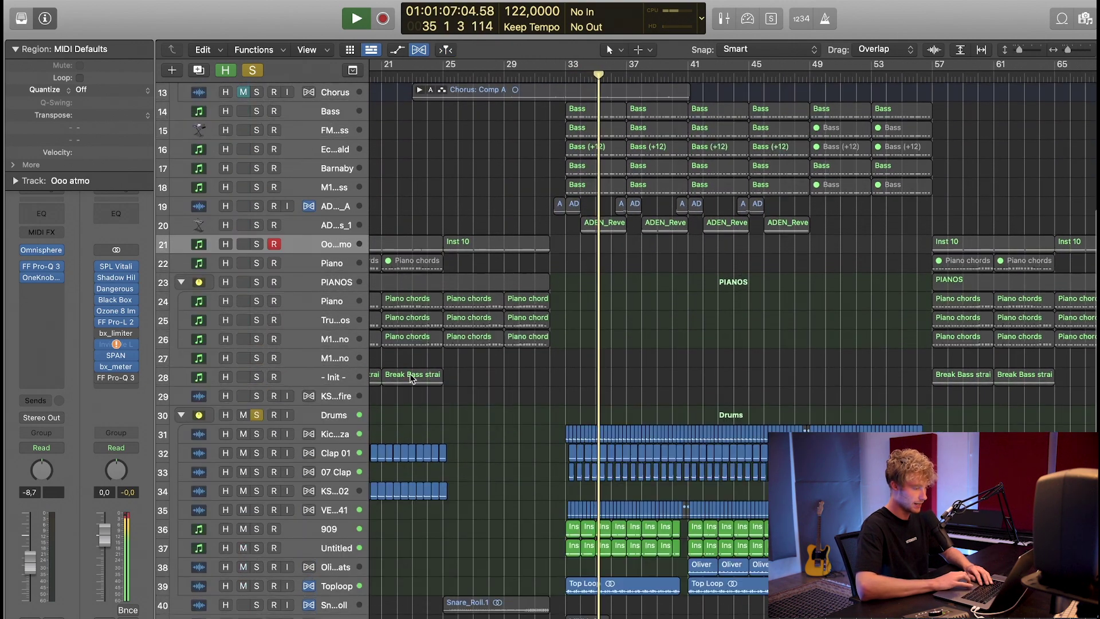
scroll(404, 379, "down", 3)
key("space")
Step: Solo the kick, then add Clap 01, 07 Clap, track 35, 909 and Untitled while playing
left_click(257, 376)
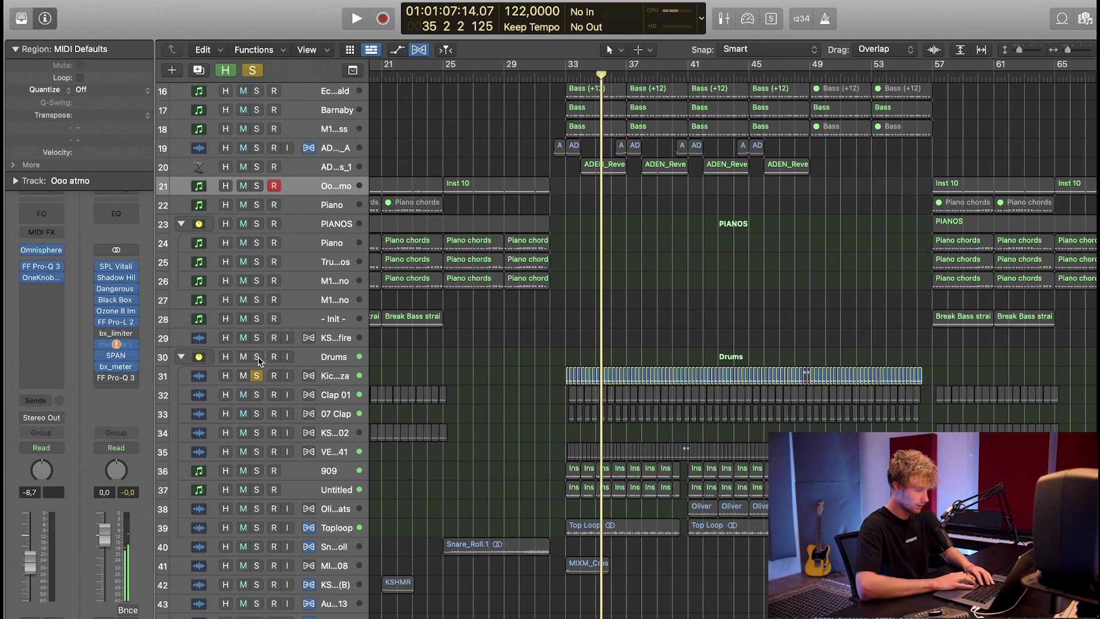
key("space")
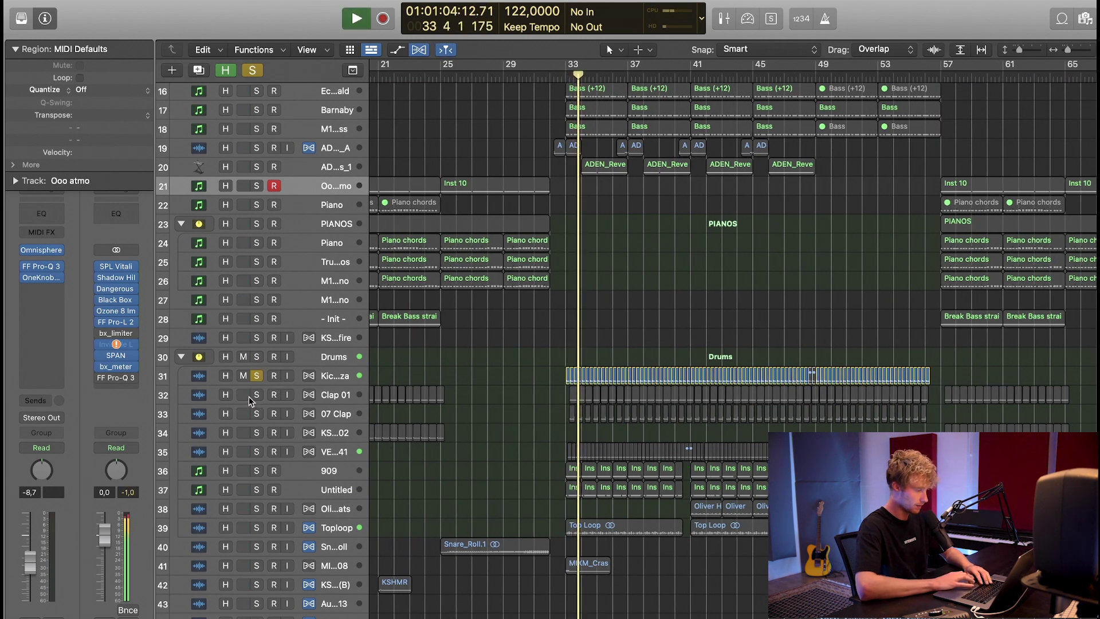
left_click(257, 395)
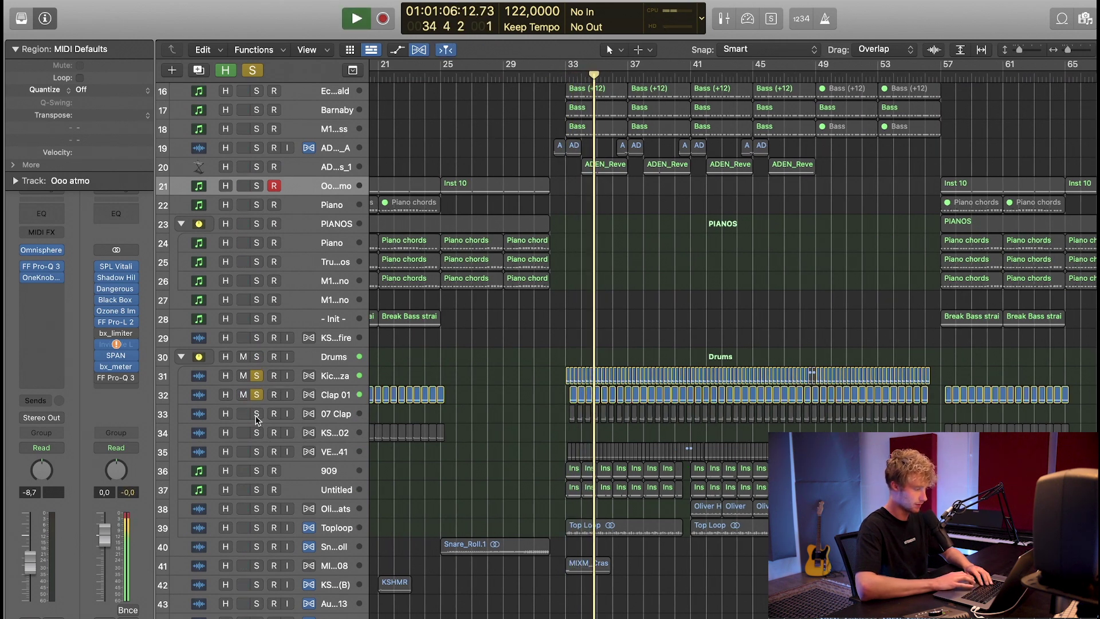
left_click(256, 414)
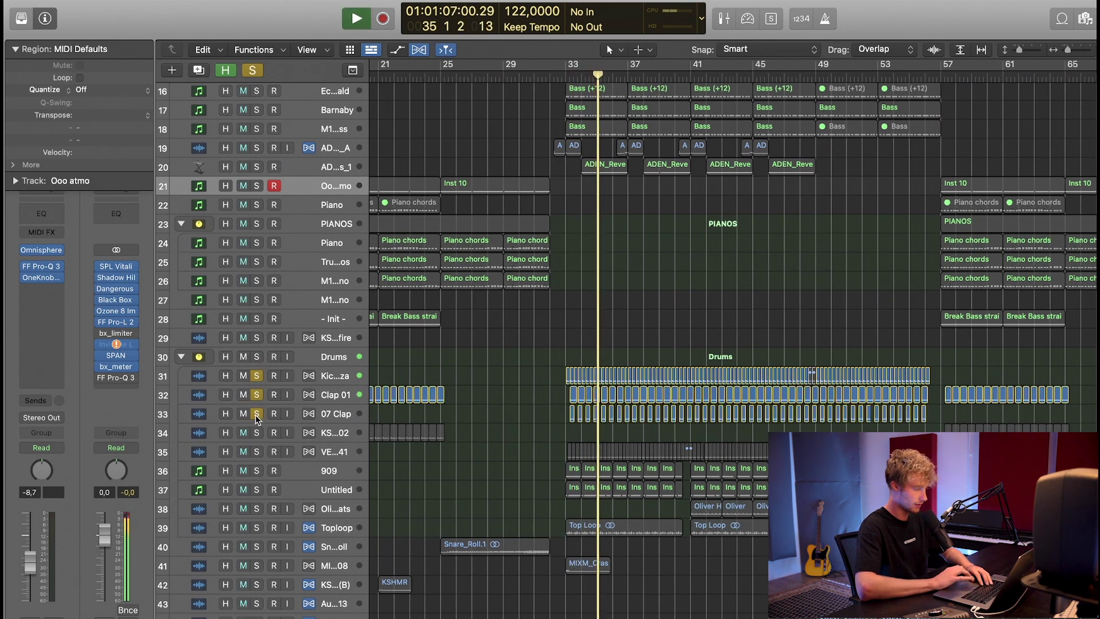
left_click(257, 453)
left_click(256, 471)
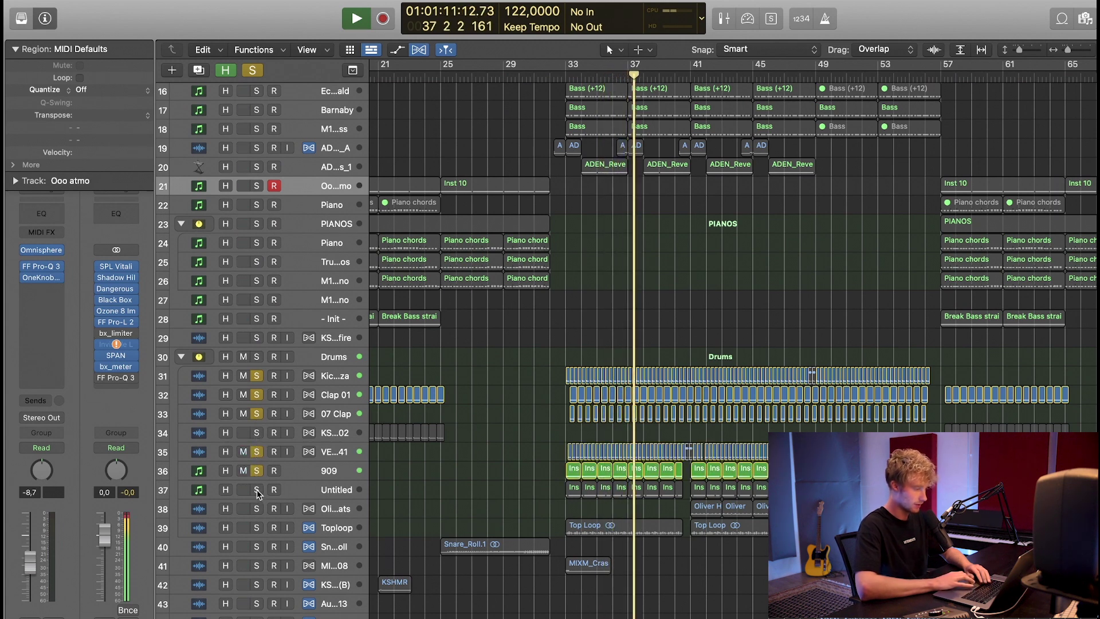
key("space")
left_click(256, 490)
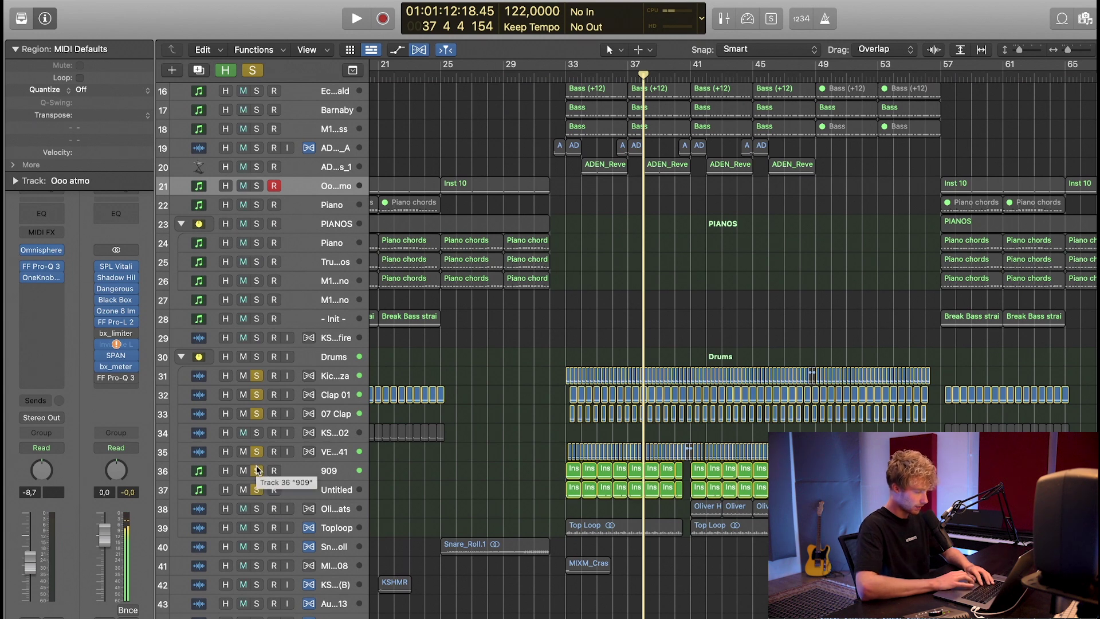
Step: Replay Untitled alone from bar 33, then re-add 909, kick, claps, track 35 and Toploop
left_click_drag(256, 471, 257, 376)
key("space")
key("super+Right")
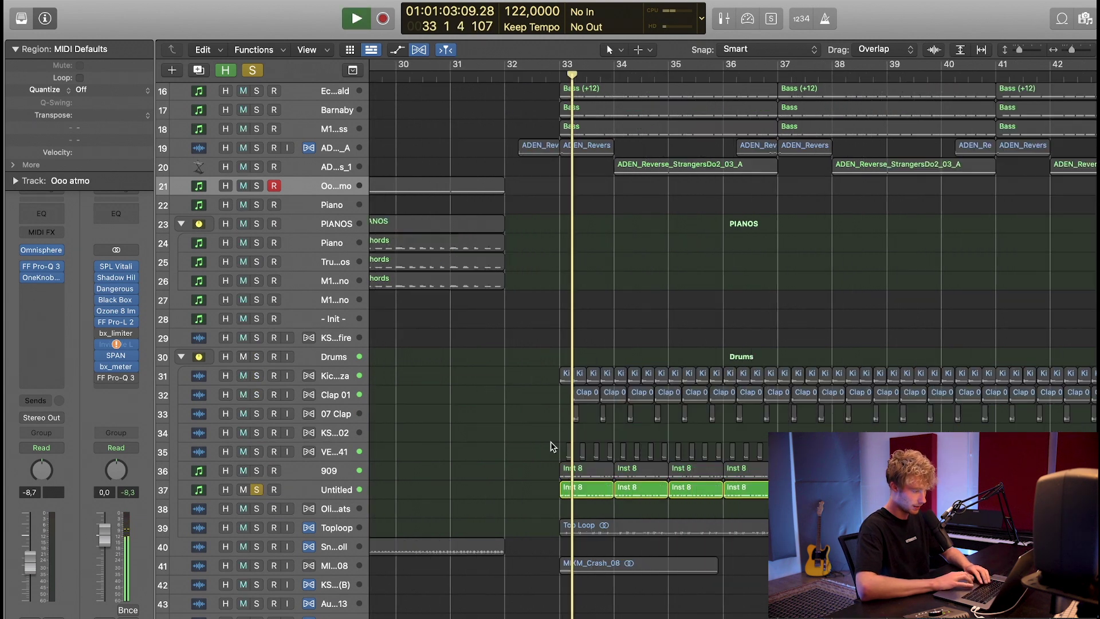
left_click(256, 472)
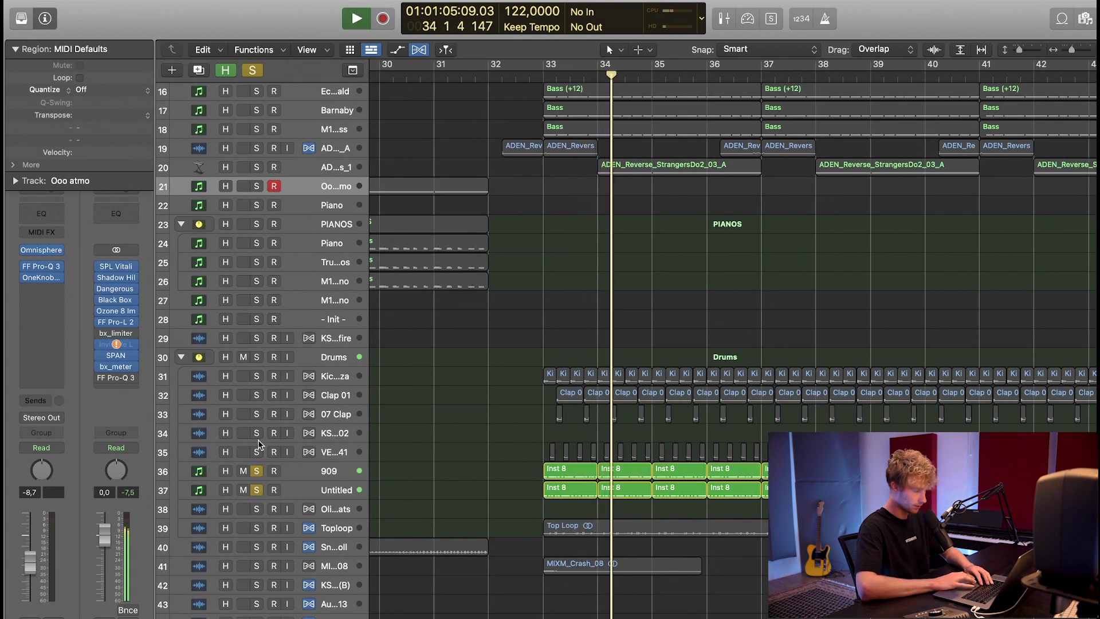
left_click(256, 452)
left_click_drag(256, 414, 257, 375)
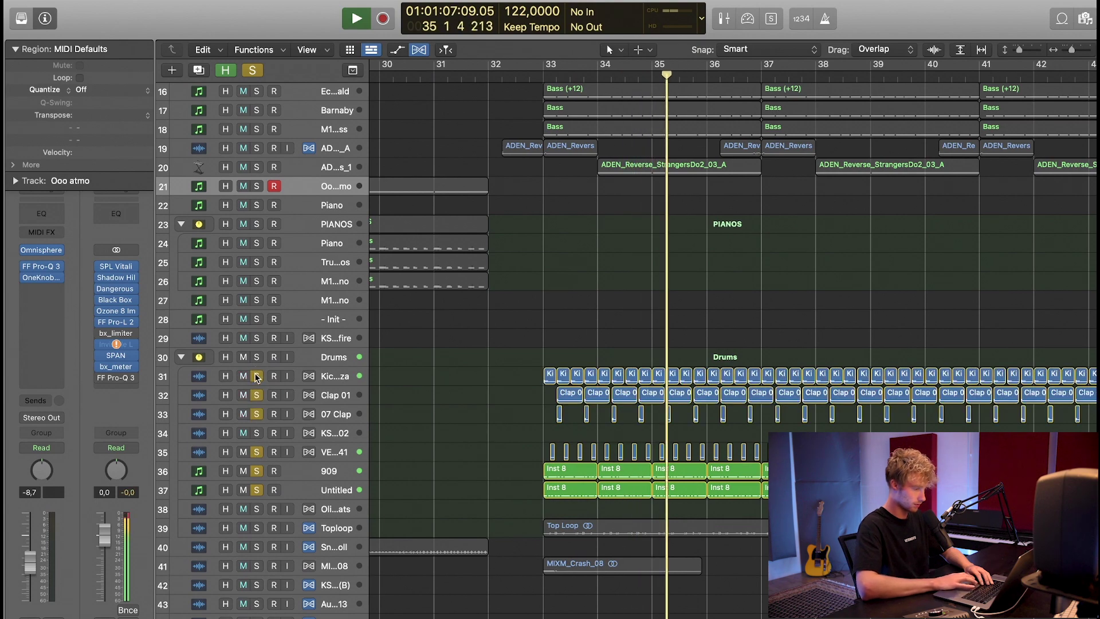
left_click(256, 528)
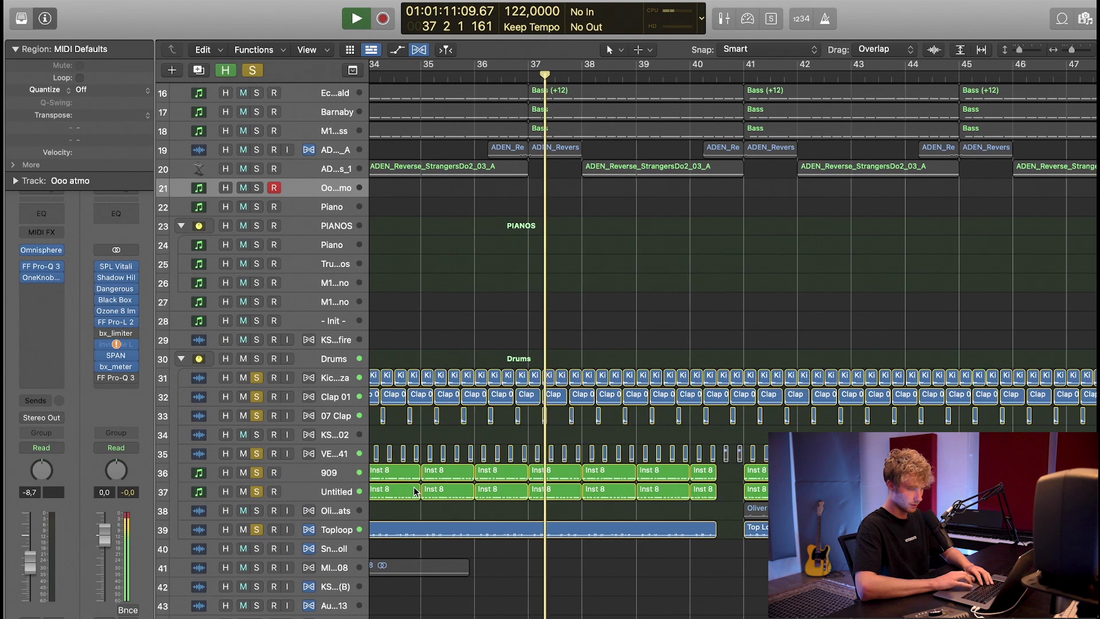
Step: Clear all solos, then solo the Bass track and play it alone from bar 33
left_click(252, 70)
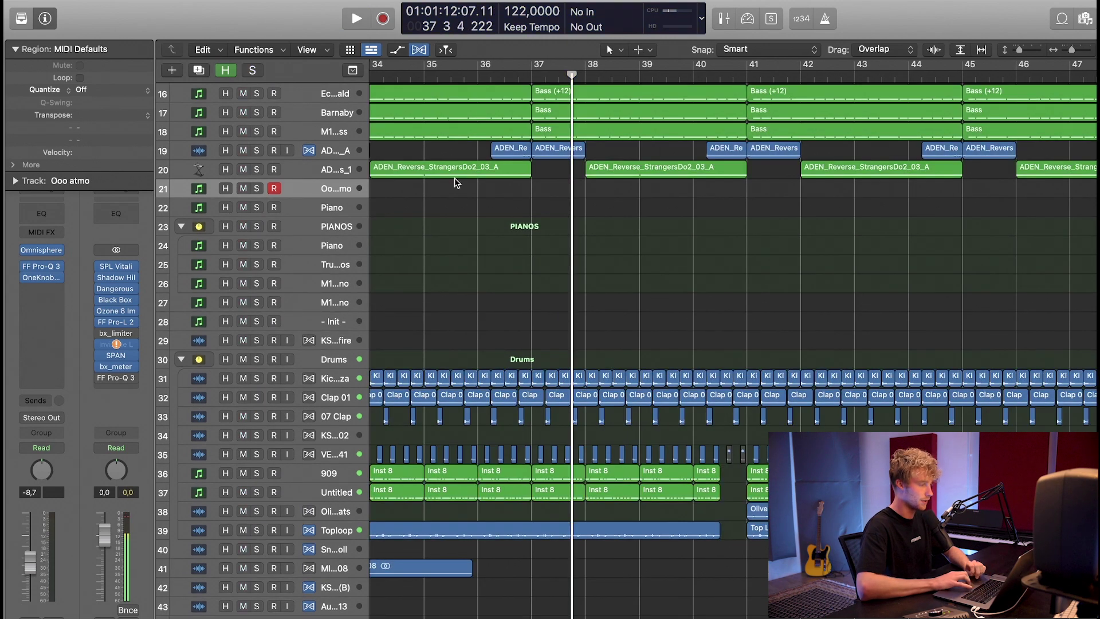
scroll(455, 182, "left", 3)
scroll(455, 178, "up", 5)
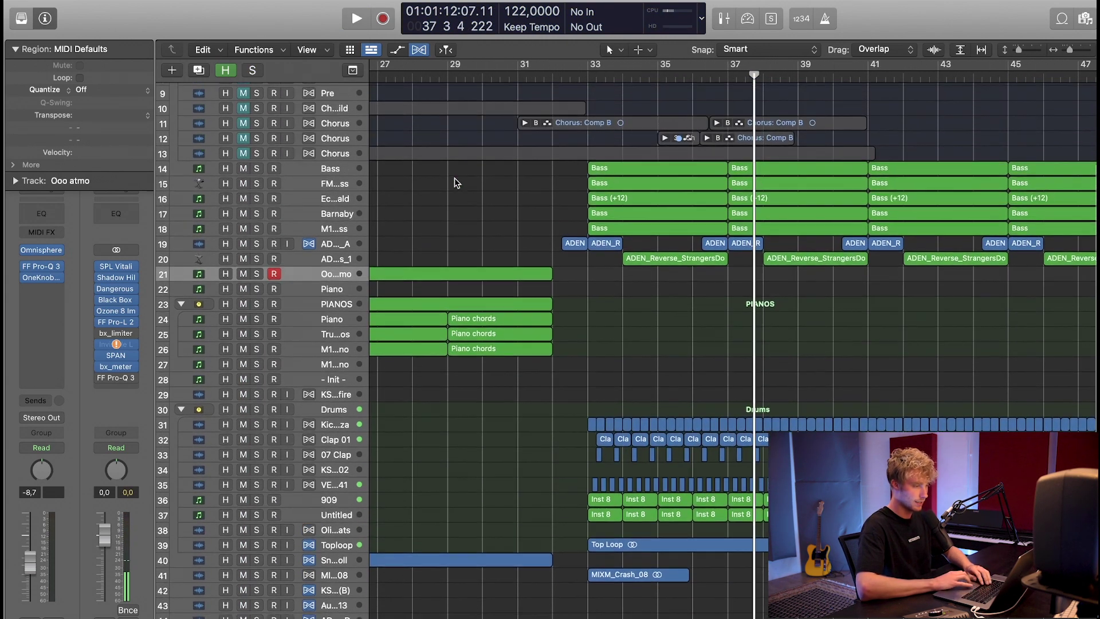
left_click(323, 220)
key("super+Down")
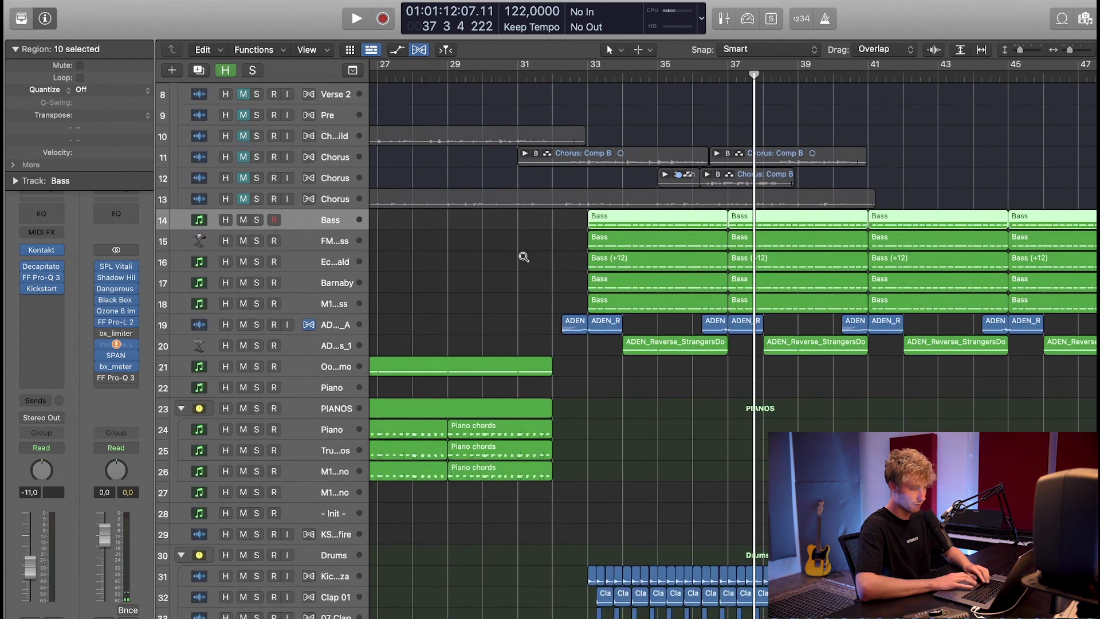
key("super+Down")
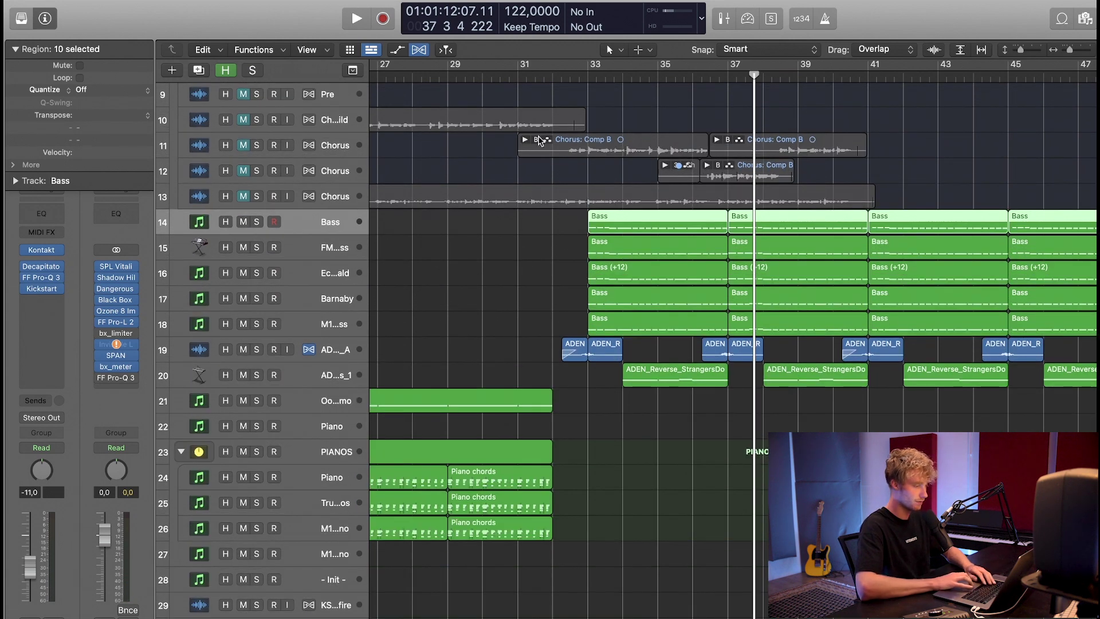
key("s")
left_click(588, 73)
key("space")
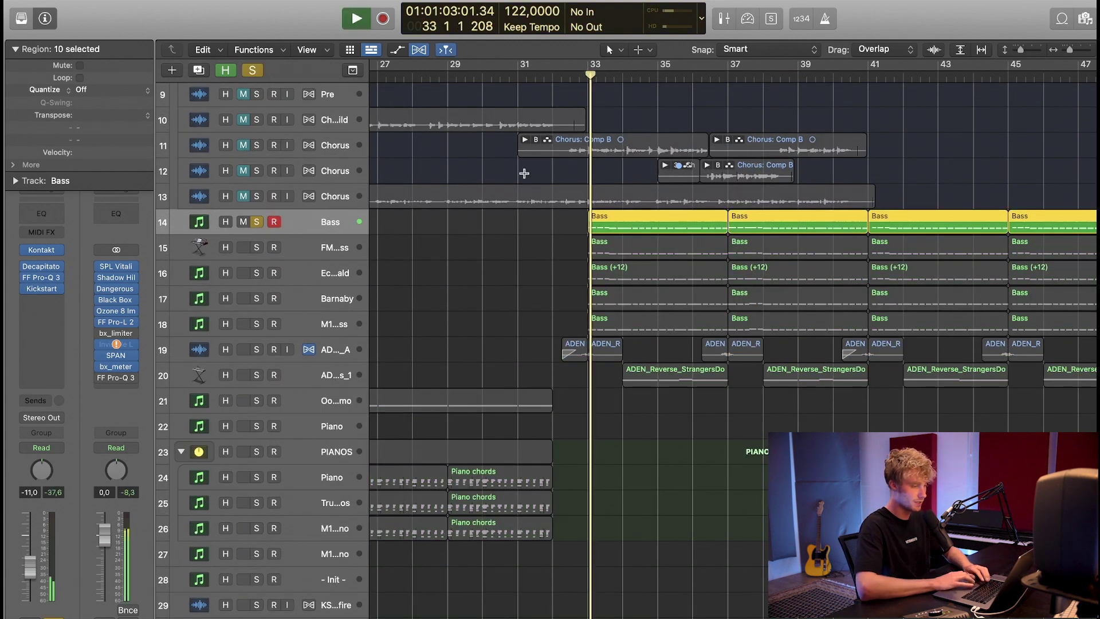
scroll(523, 172, "right", 2)
scroll(430, 180, "down", 2)
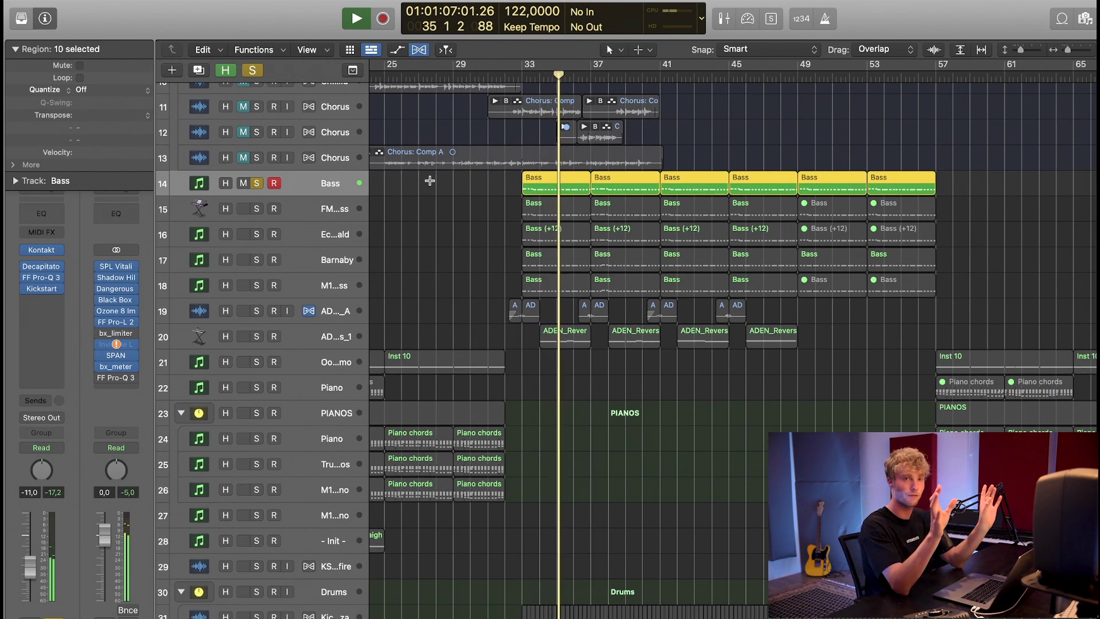
Step: Audition the FM Bass track alone from bar 33
left_click(323, 216)
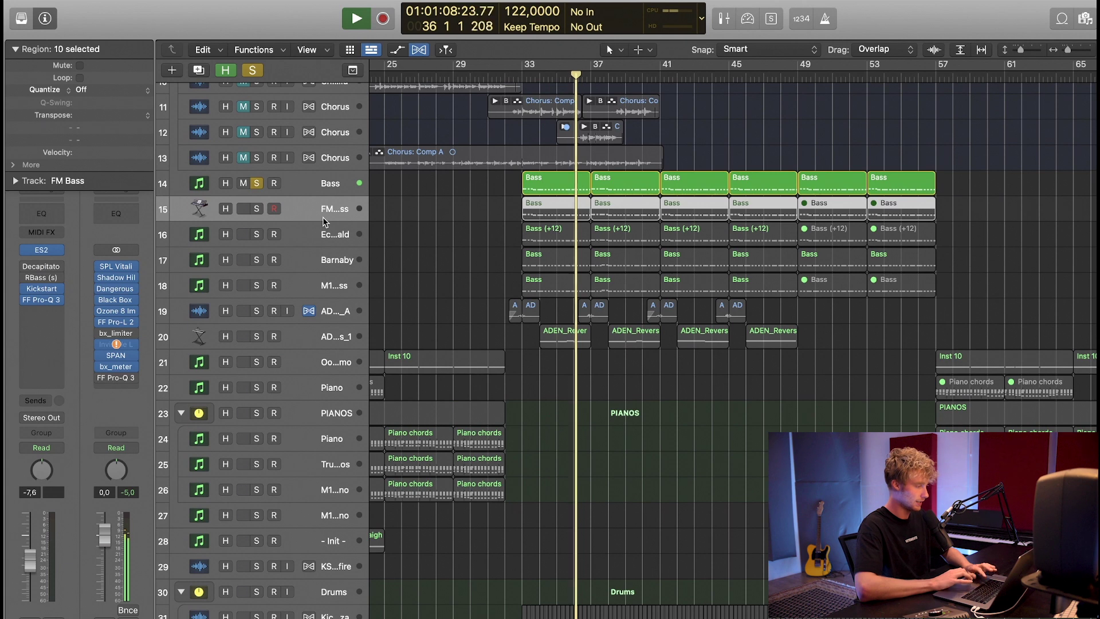
key("space")
key("space")
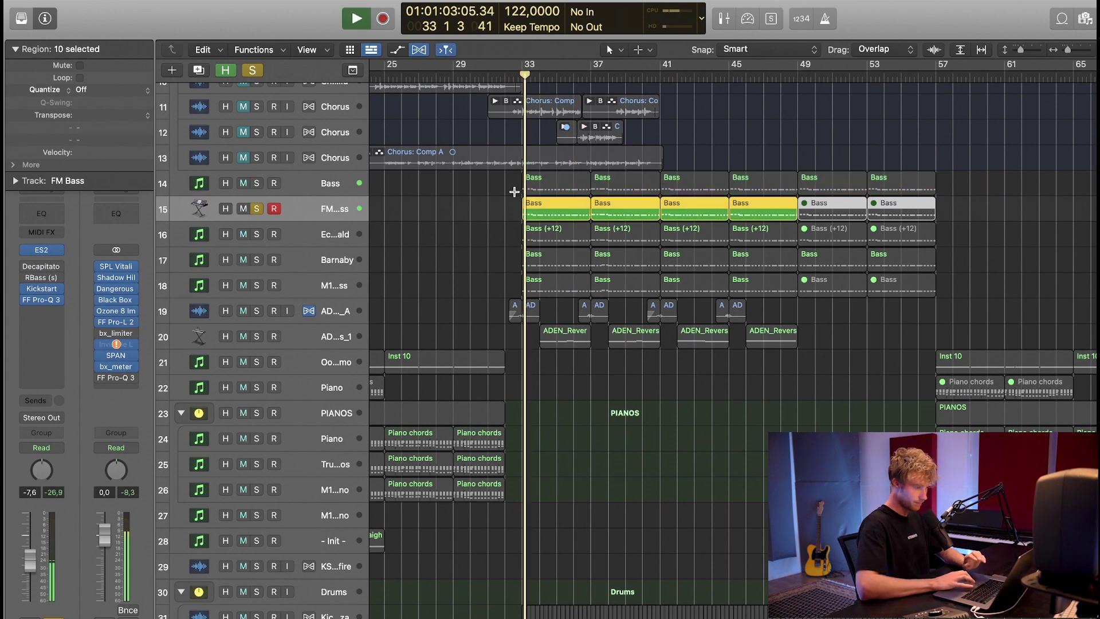
key("super+Down")
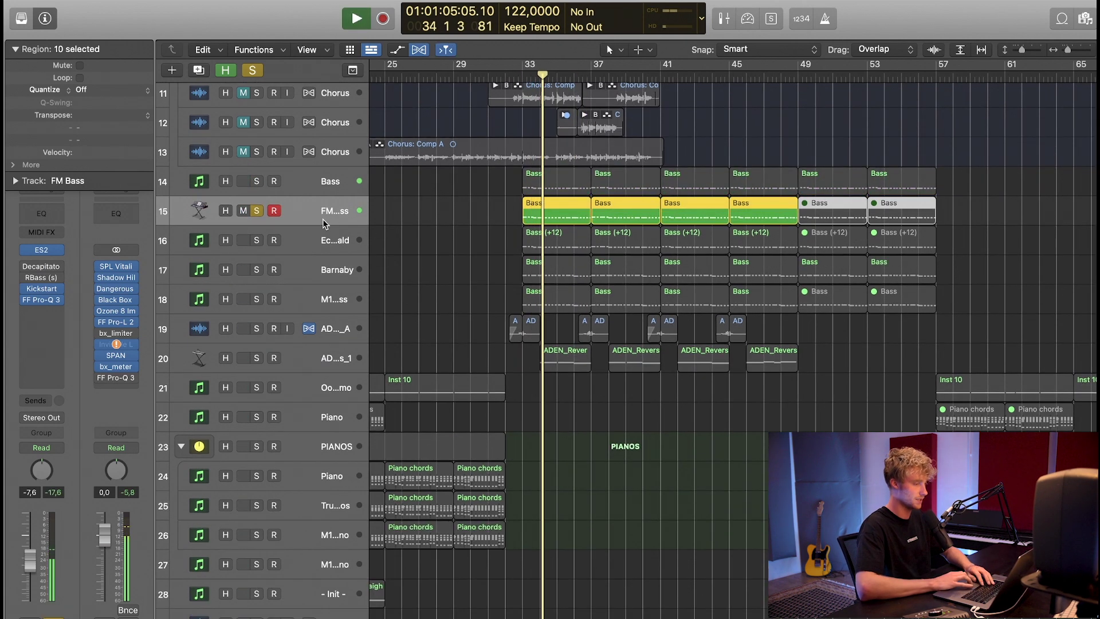
key("Down")
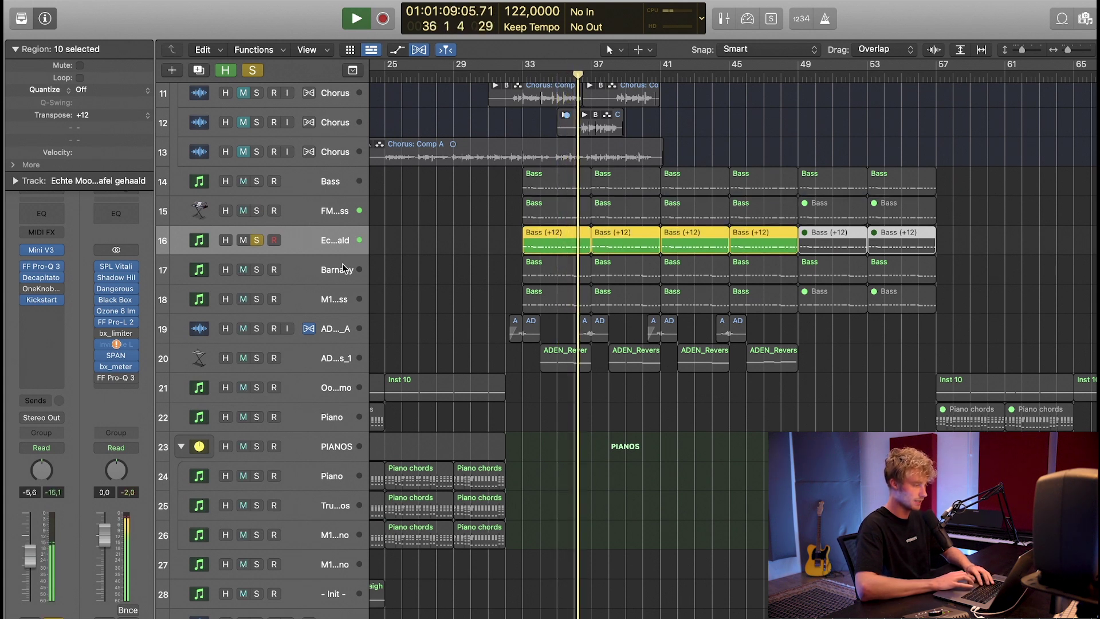
key("space")
Step: Audition the Barnaby bass layer alone from bar 33
left_click(327, 272)
key("space")
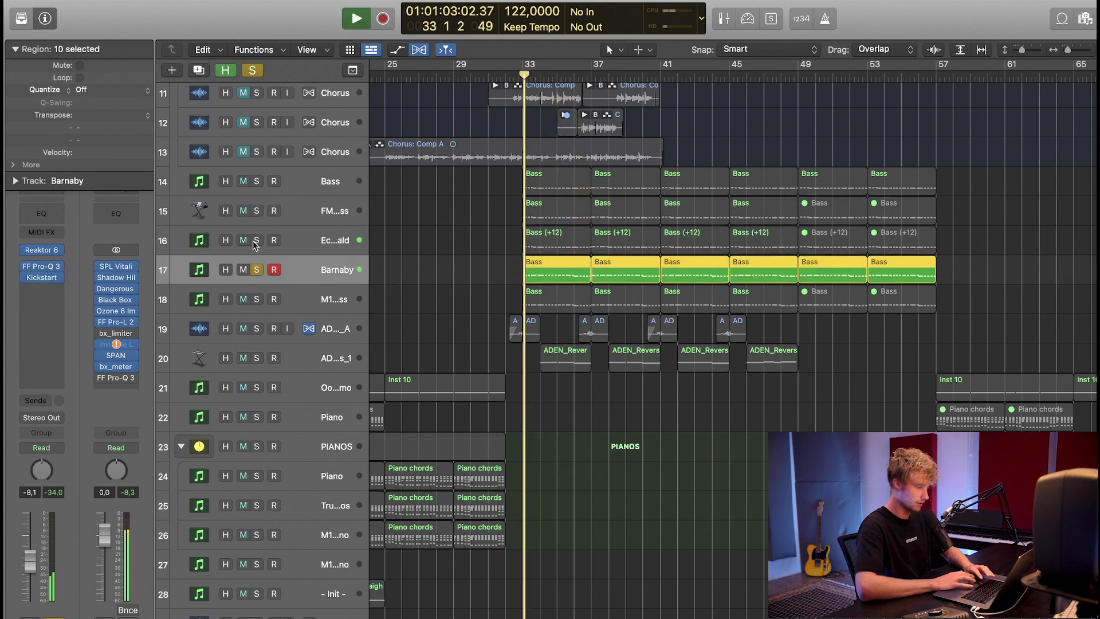
key("super+Down")
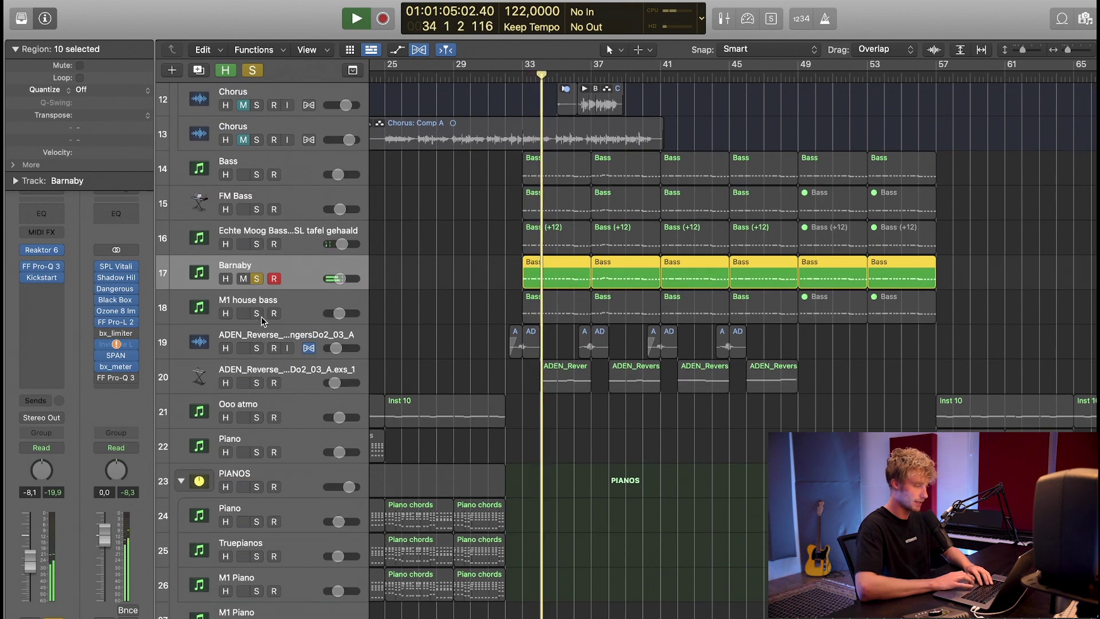
key("space")
Step: Solo the M1 house bass track, unsolo Barnaby, and play the drop
left_click(255, 315)
key("super+Down")
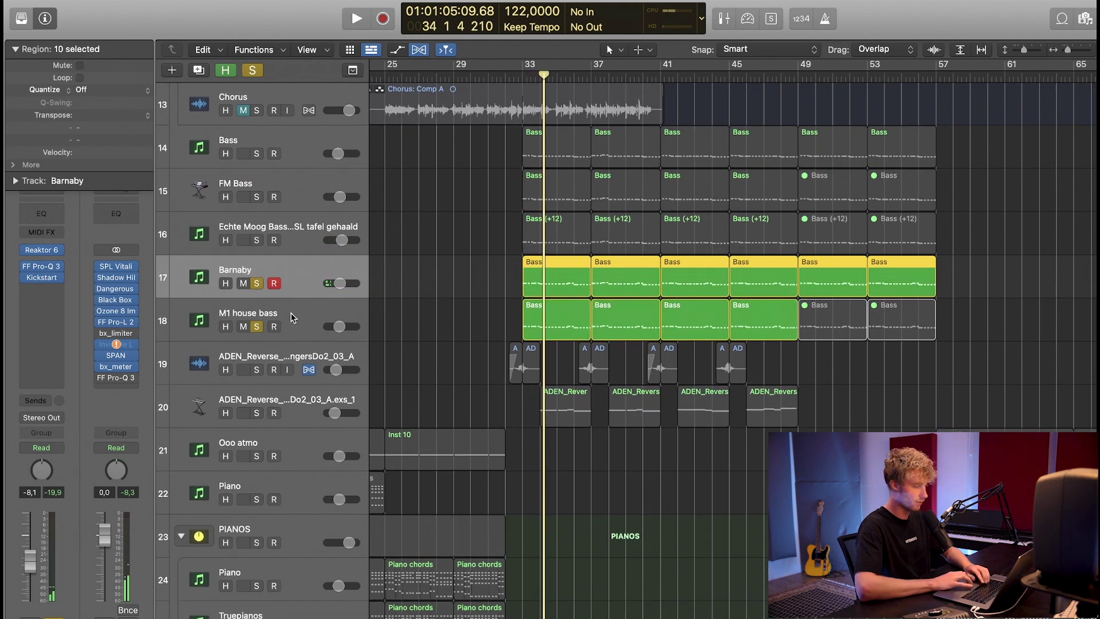
left_click(293, 318)
left_click(256, 284)
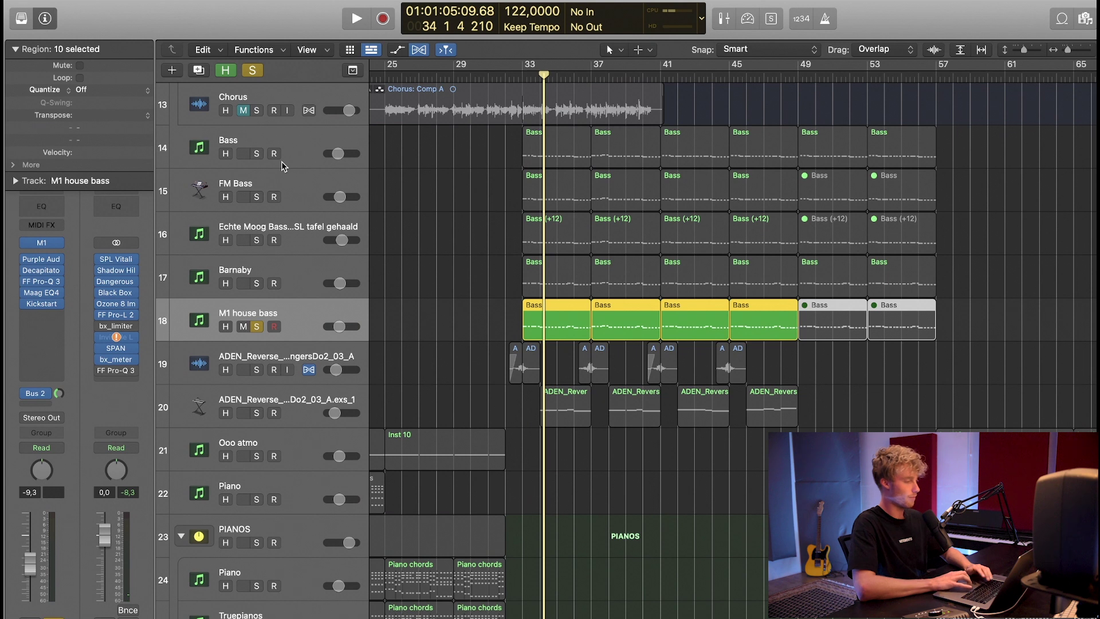
key("space")
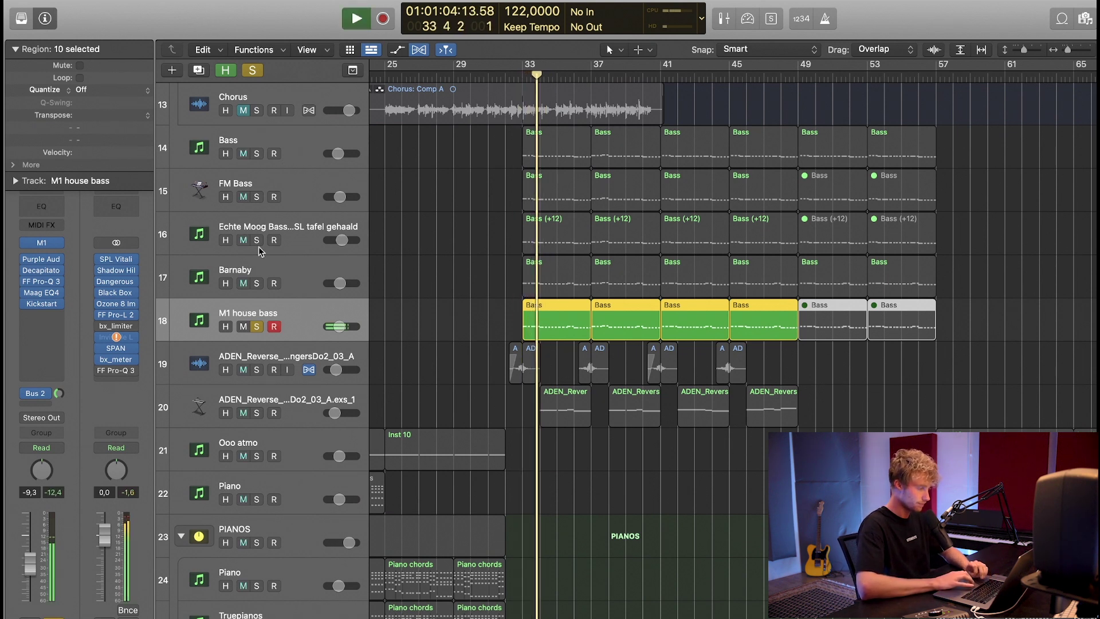
Step: Add Barnaby, Echte Moog Bass, FM Bass, Bass and the Drums folder to the solo
left_click(257, 284)
left_click(257, 240)
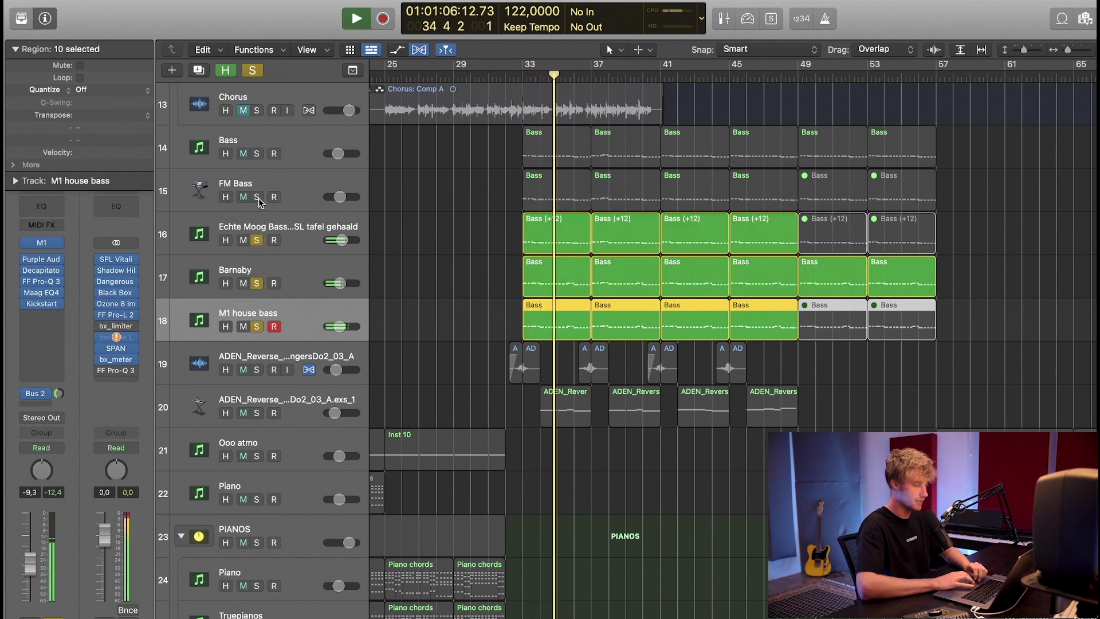
left_click(256, 197)
left_click(256, 153)
scroll(448, 217, "right", 1)
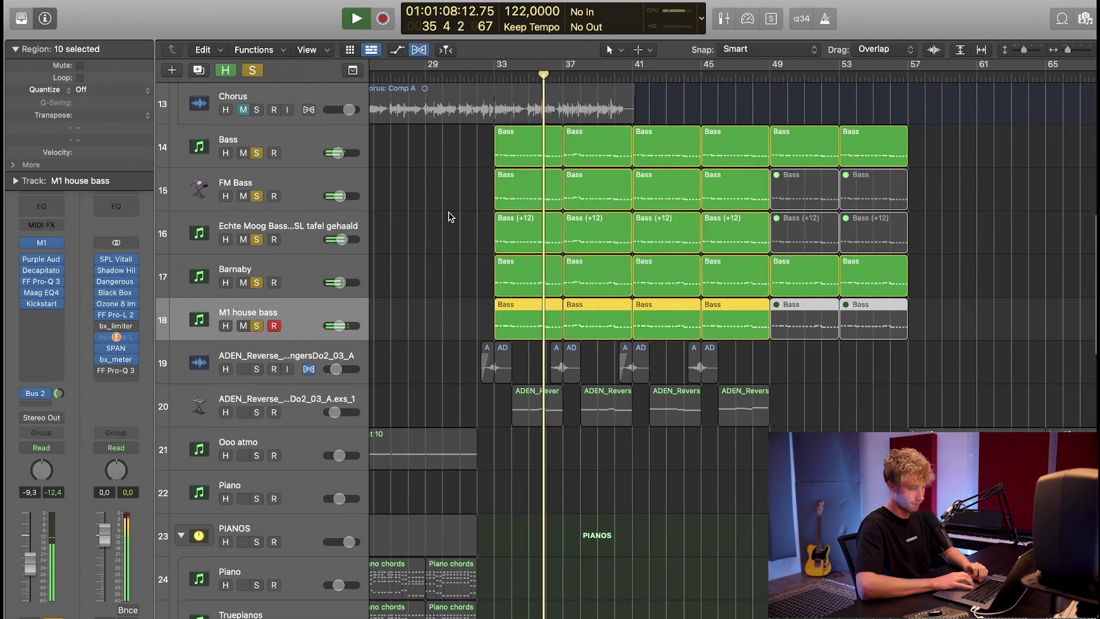
scroll(345, 284, "down", 10)
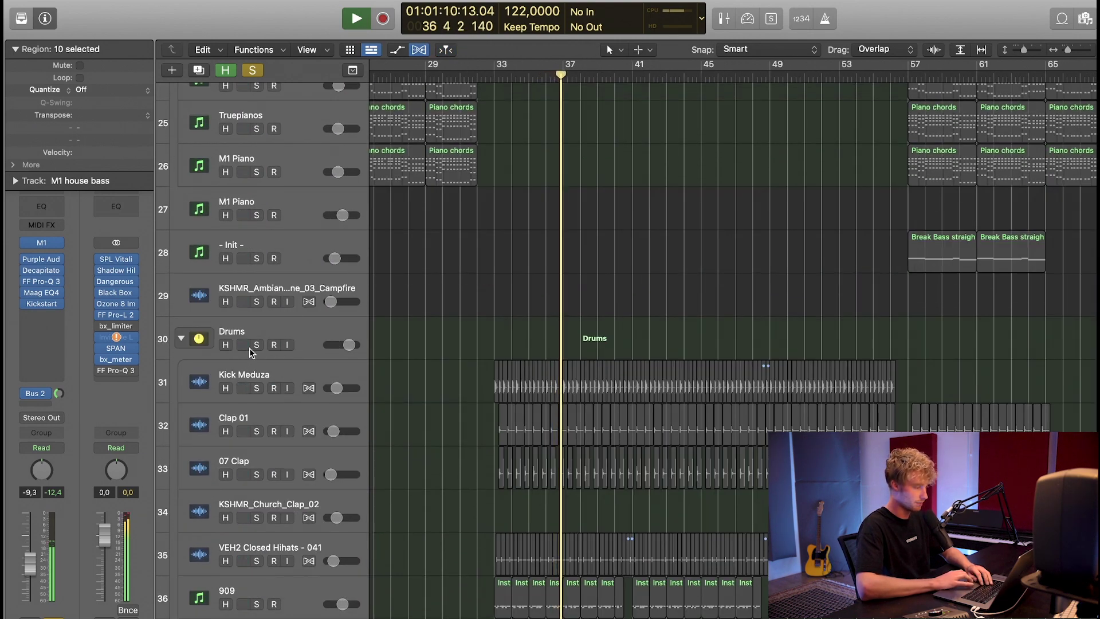
left_click(256, 345)
scroll(421, 242, "down", 3)
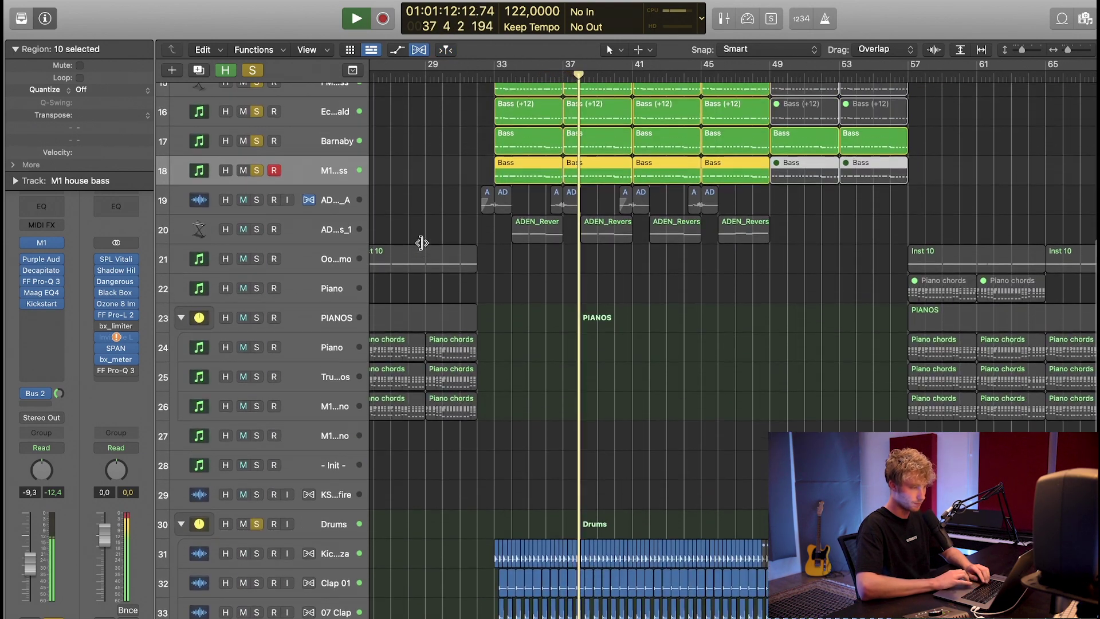
scroll(421, 243, "down", 2)
scroll(422, 243, "down", 2)
scroll(421, 243, "down", 2)
scroll(422, 243, "down", 2)
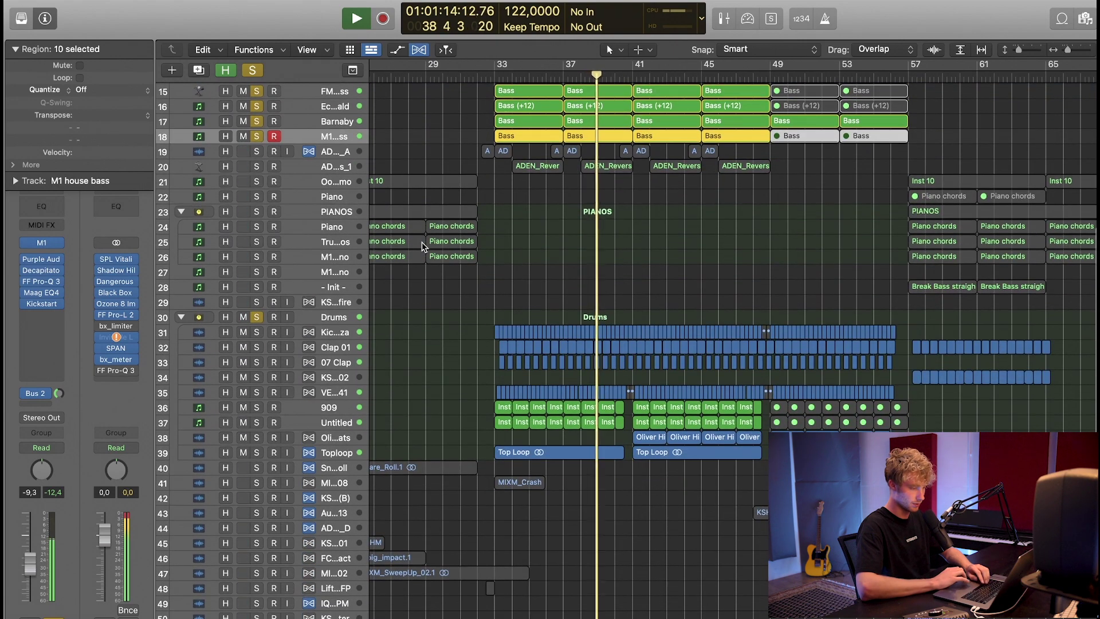
key("space")
Step: Clear all solos and solo the two ADEN reverse sample tracks
left_click(253, 69)
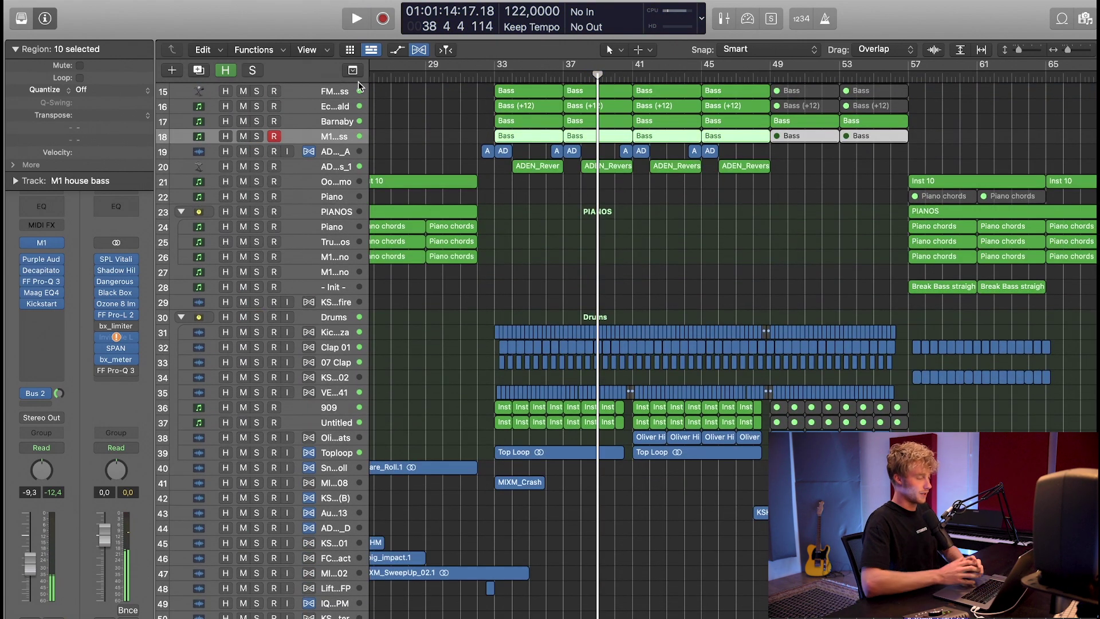
left_click(342, 153)
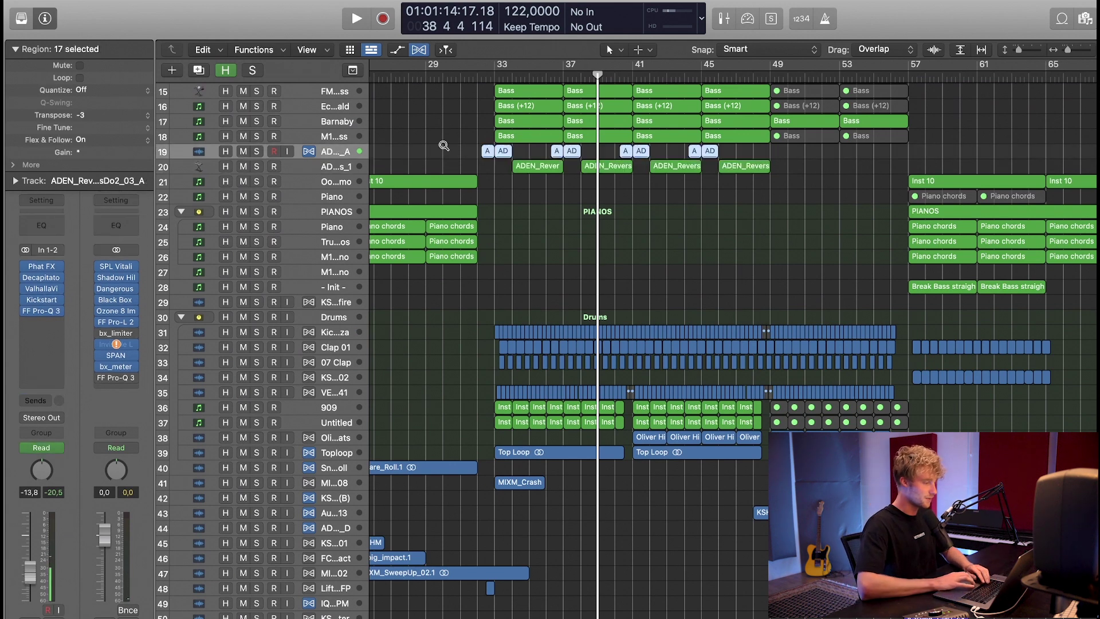
key("z")
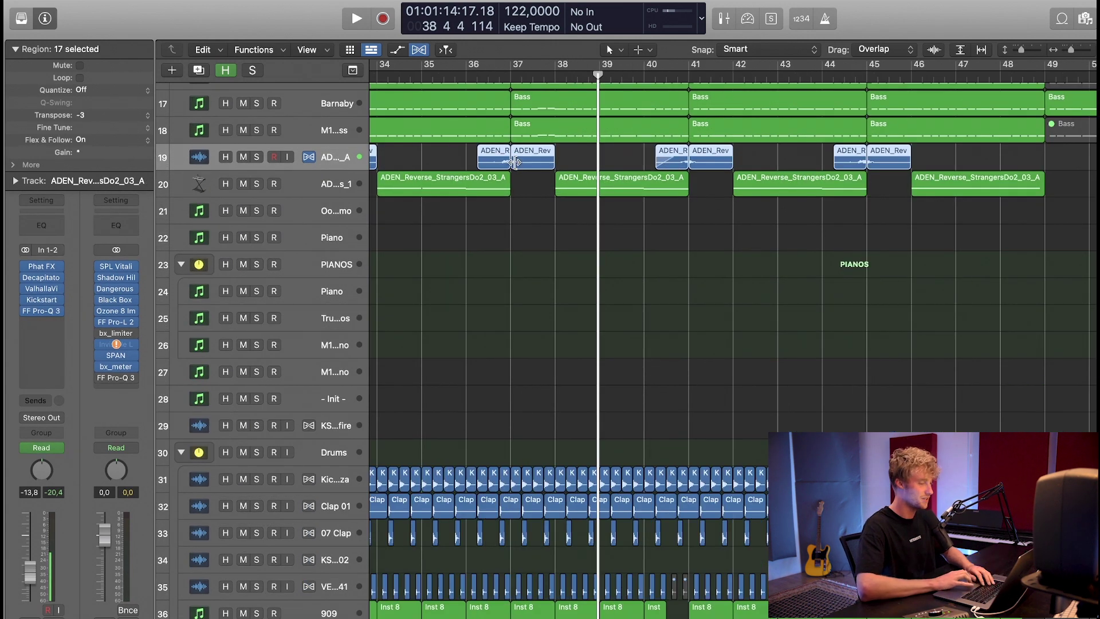
scroll(513, 160, "left", 10)
scroll(514, 161, "left", 5)
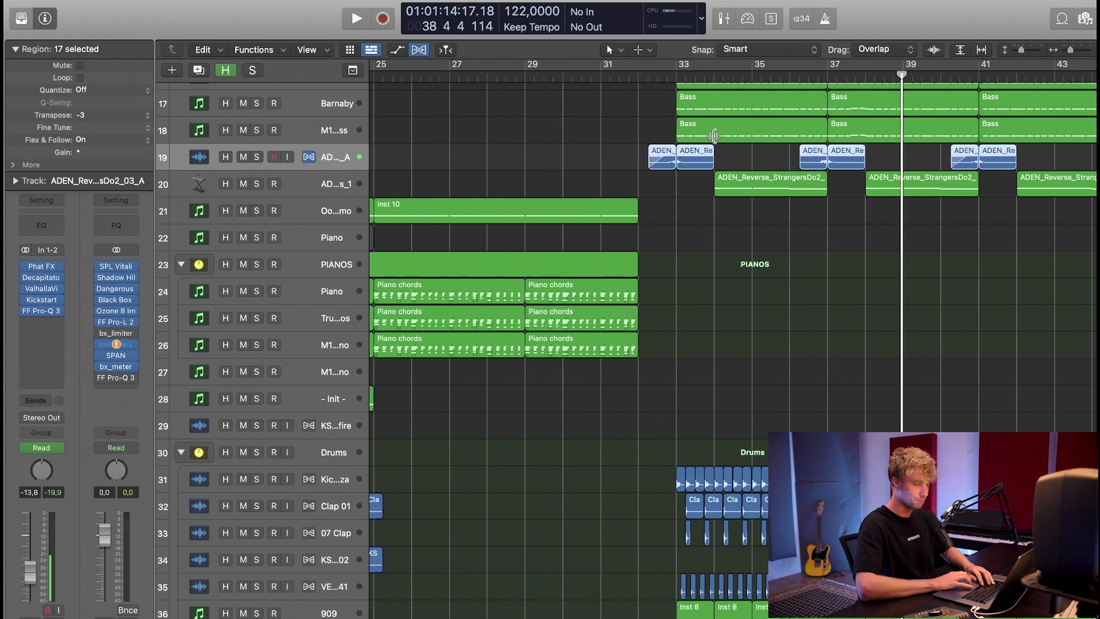
scroll(713, 135, "right", 2)
left_click(595, 79)
key("s")
Step: Play the reverse samples from bar 32, then show the Mixer
left_click(291, 179)
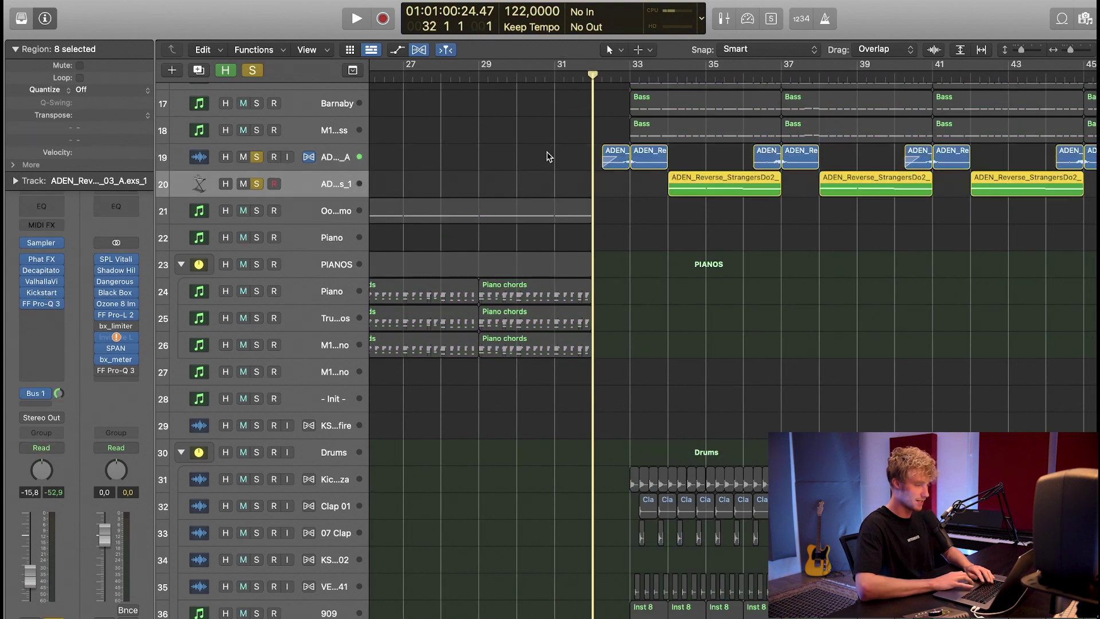
key("space")
key("z")
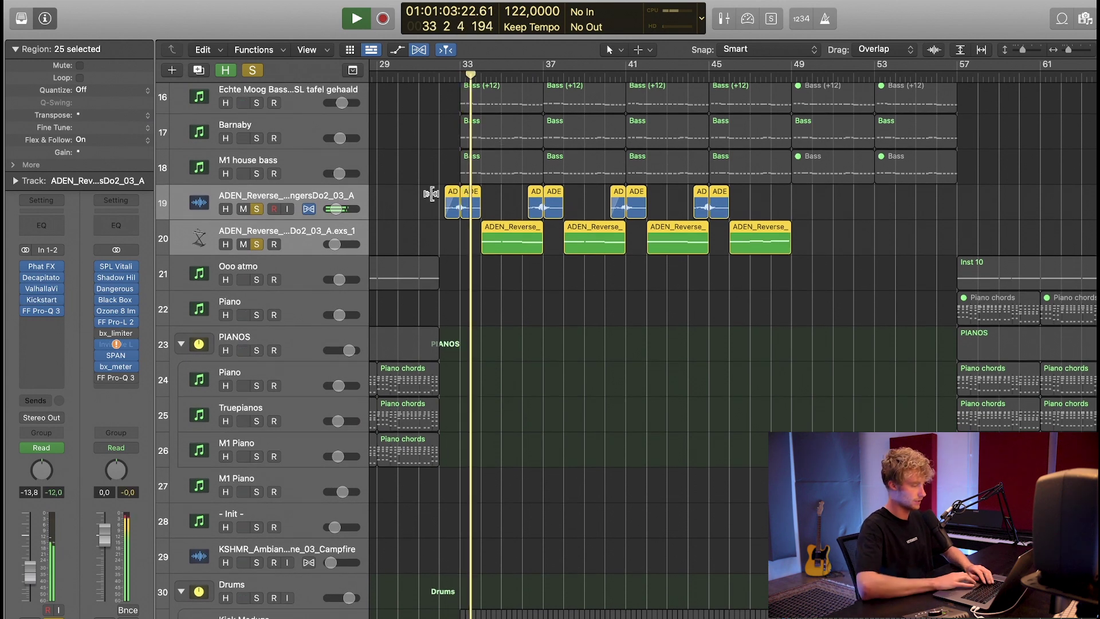
key("x")
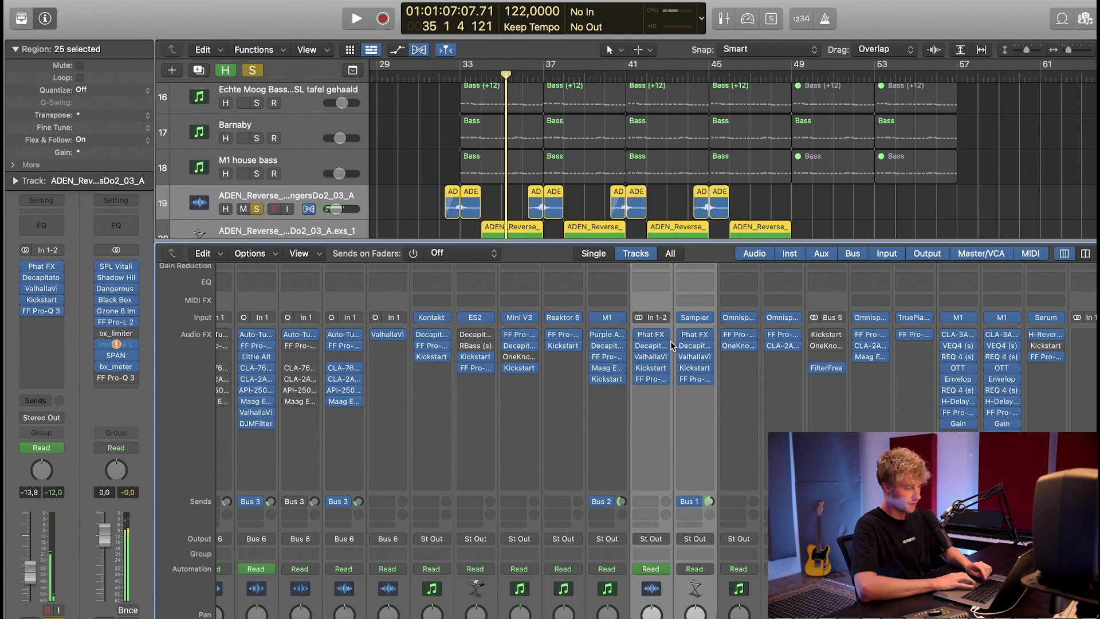
Step: Bypass all ADEN_Reverse channel plug-ins and audition the sample from bar 32
left_click_drag(638, 335, 635, 393)
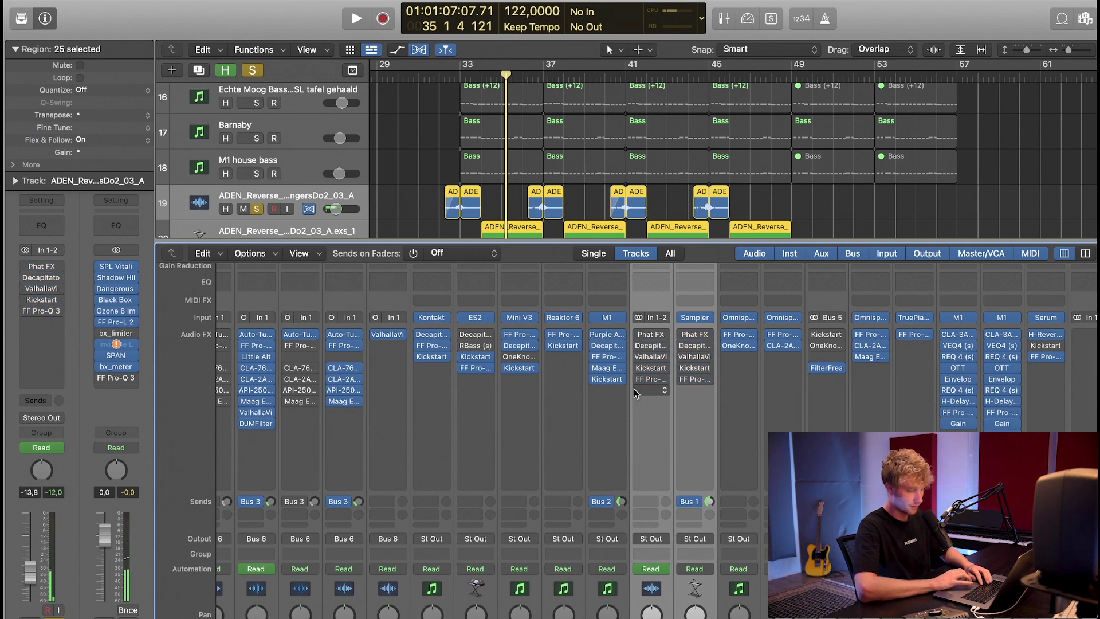
key("space")
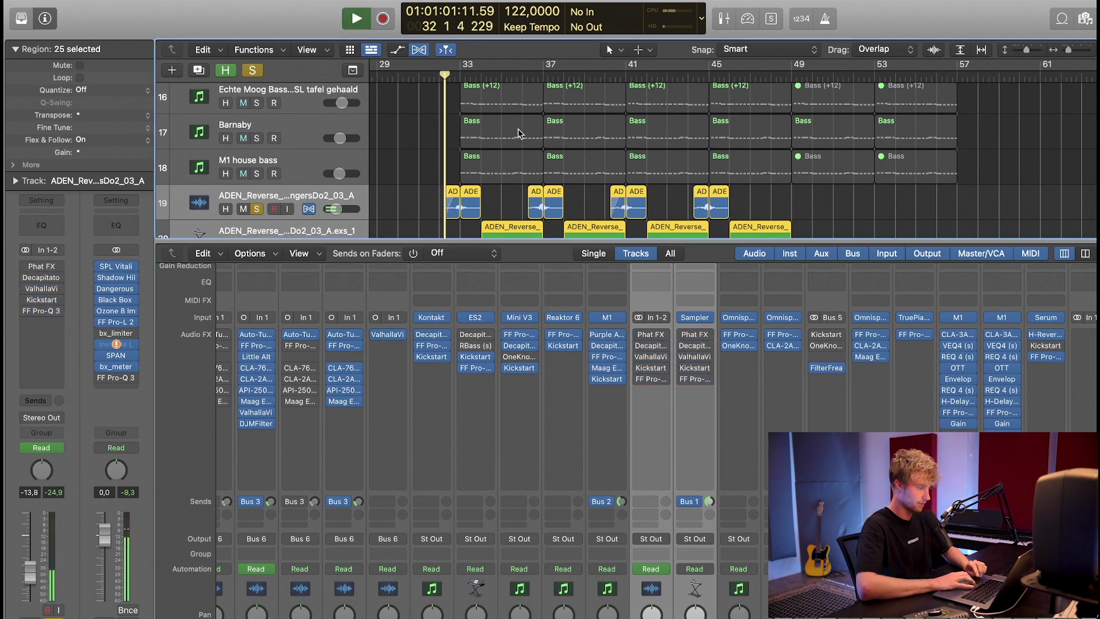
key("super+Right")
key("super+Right")
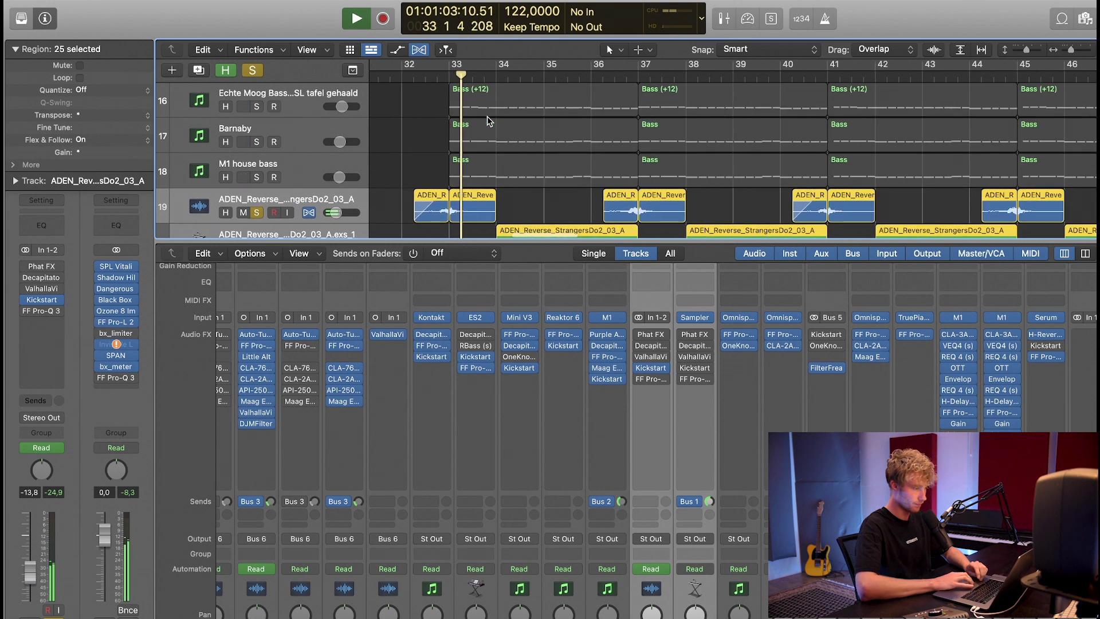
scroll(488, 121, "down", 2)
scroll(487, 117, "right", 1)
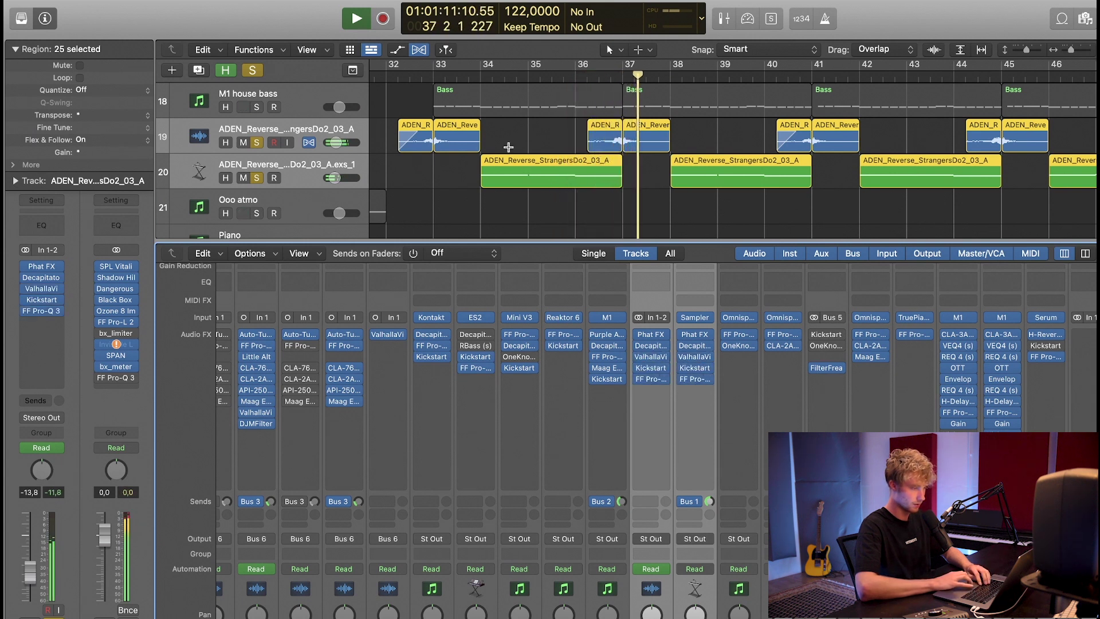
key("space")
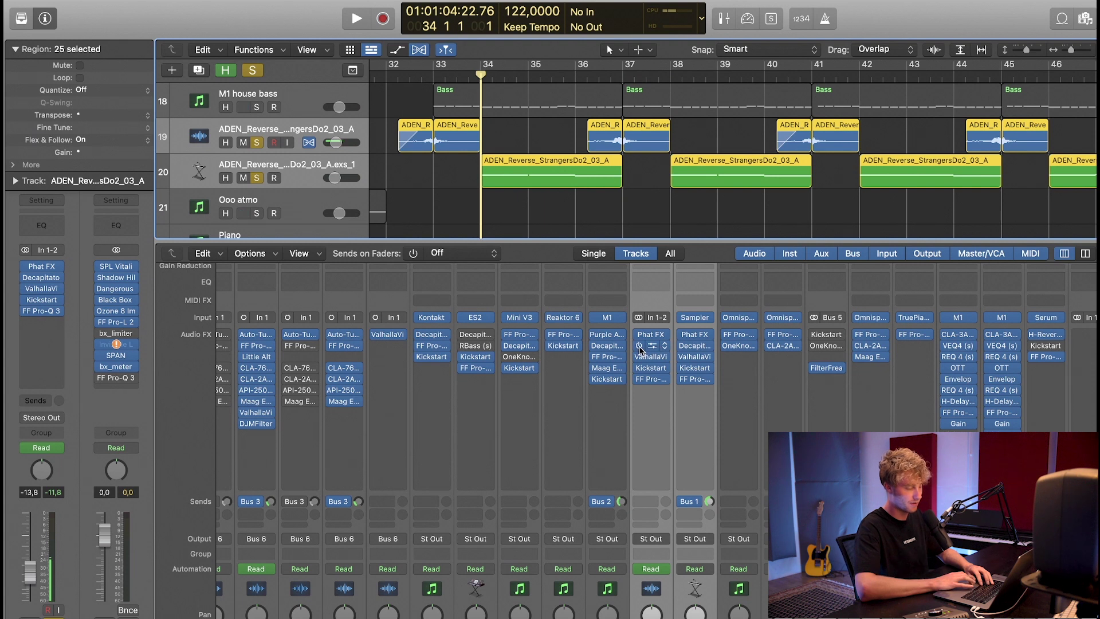
Step: Resume playback and select the reverse sampler instrument track 20
key("space")
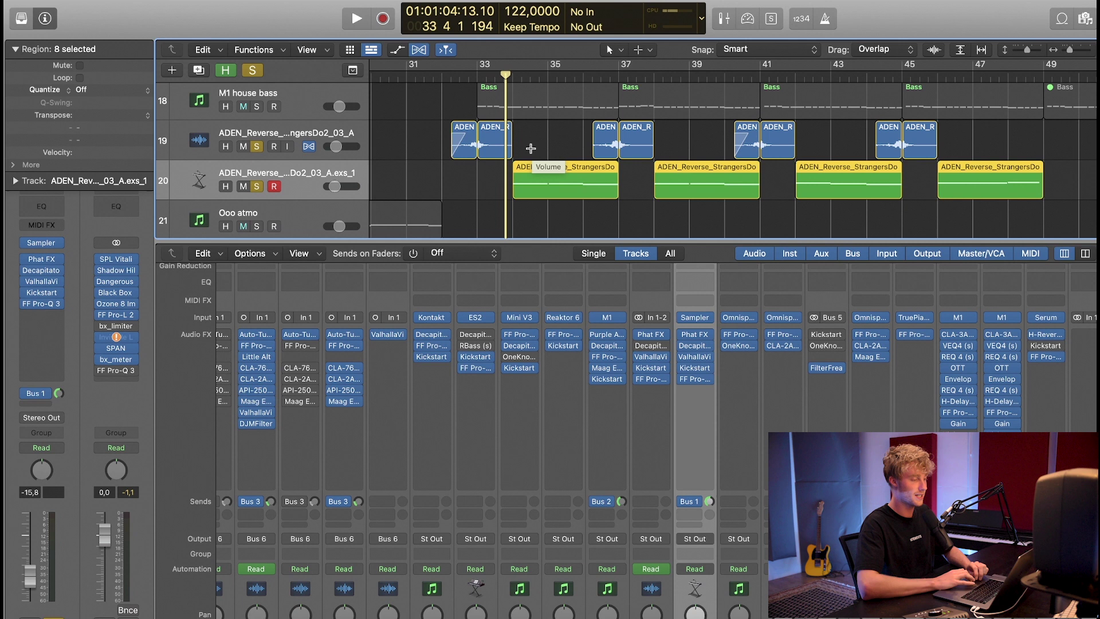
left_click(496, 127)
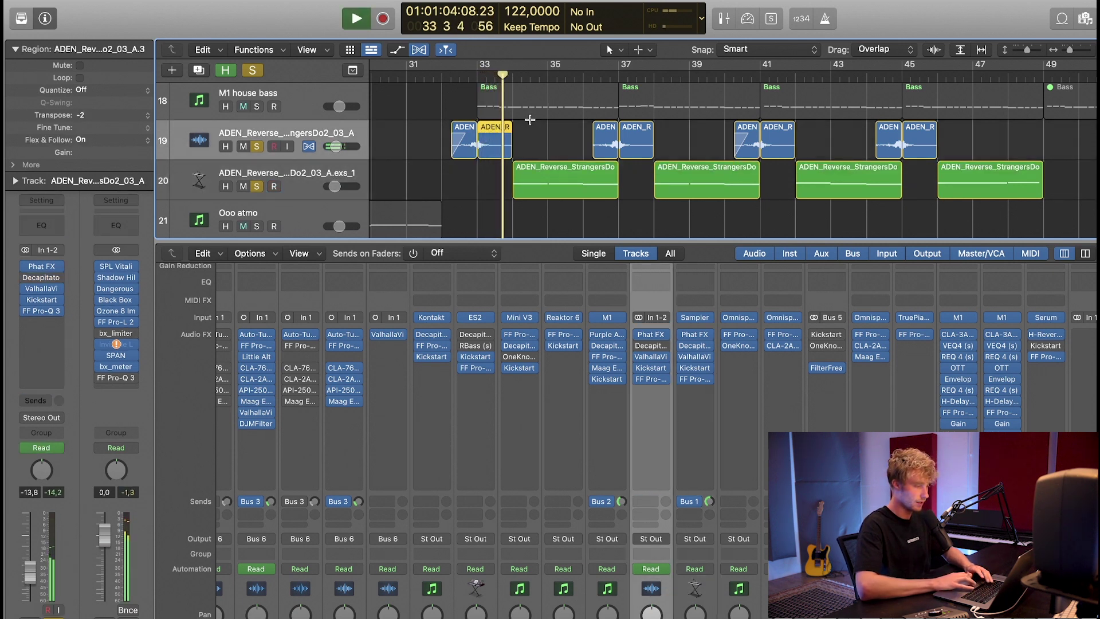
left_click(305, 164)
Step: Open the reverse Sampler, play K, G, J and L via Musical Typing, then close everything
key("v")
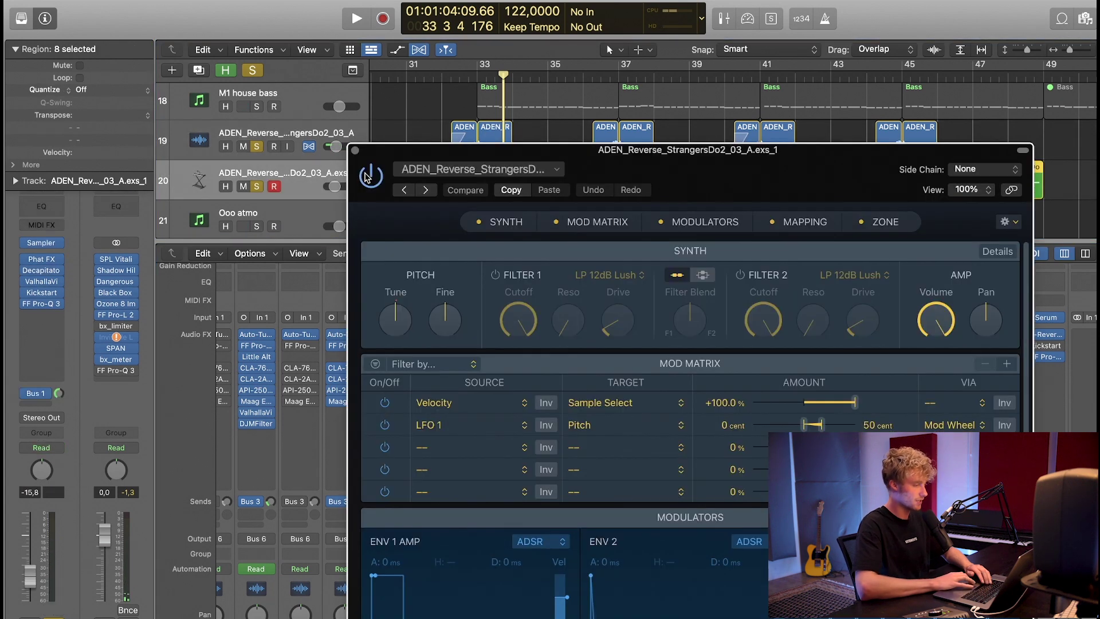
key("super+k")
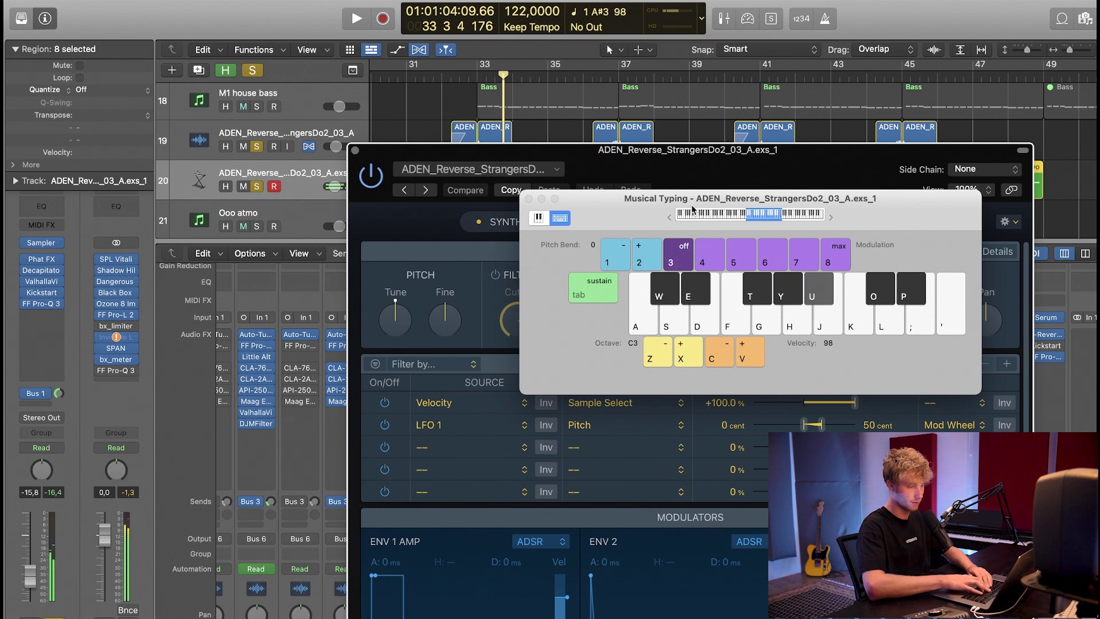
key("k")
key("g")
key("j")
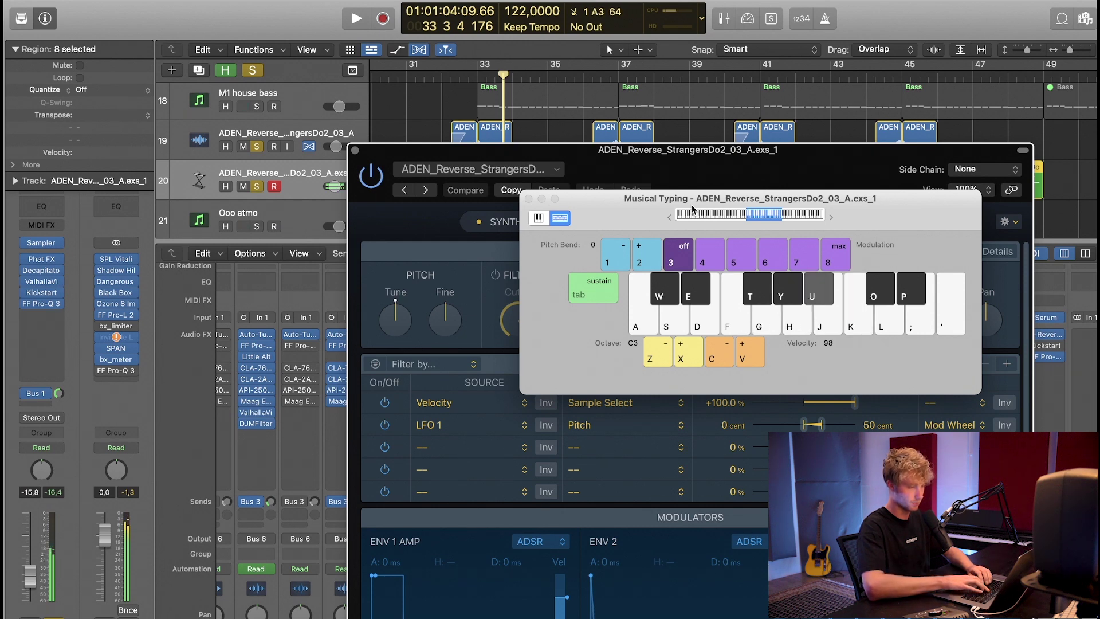
key("l")
key("super+k")
key("1")
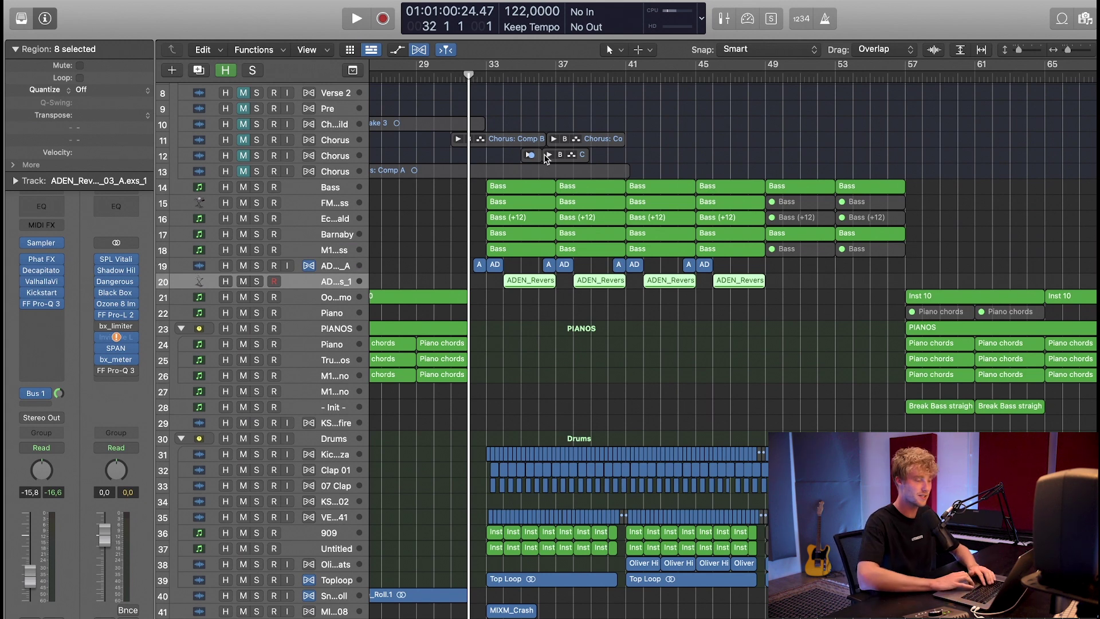
Step: Play the full arrangement with vocals from bar 32 into the drop, stopping at bar 38
key("super+Up")
key("space")
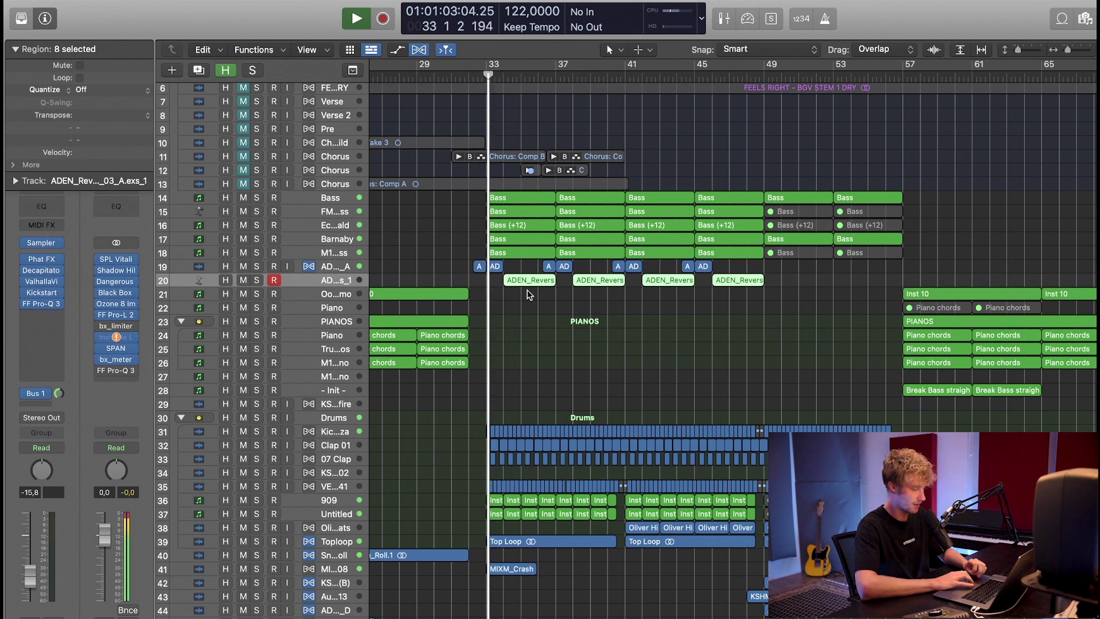
scroll(528, 294, "down", 1)
scroll(529, 295, "down", 1)
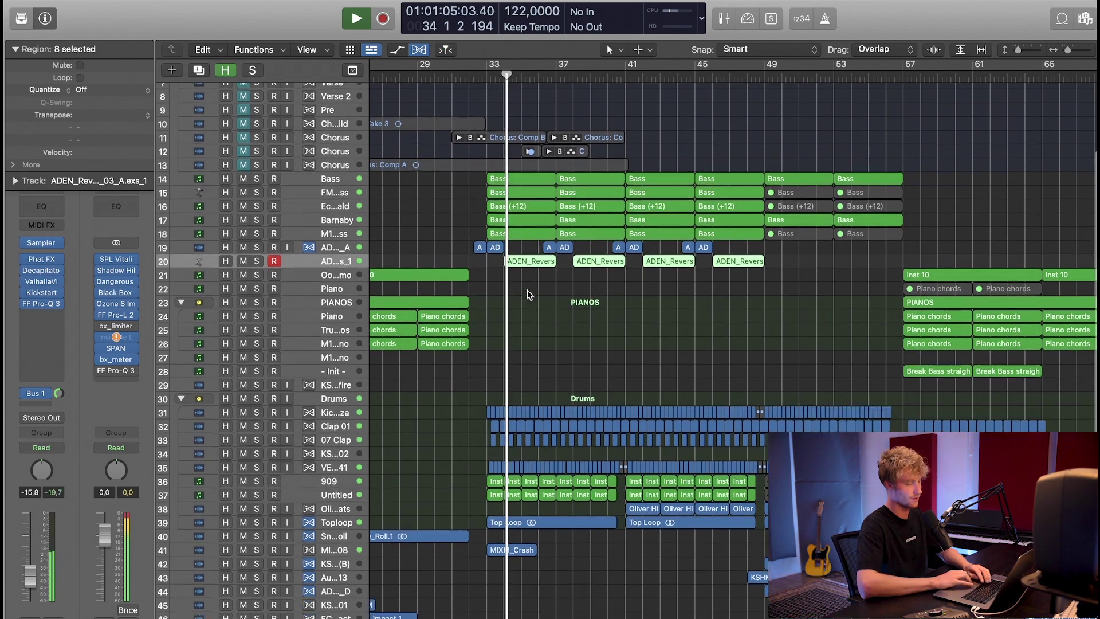
scroll(528, 294, "up", 1)
scroll(527, 290, "up", 4)
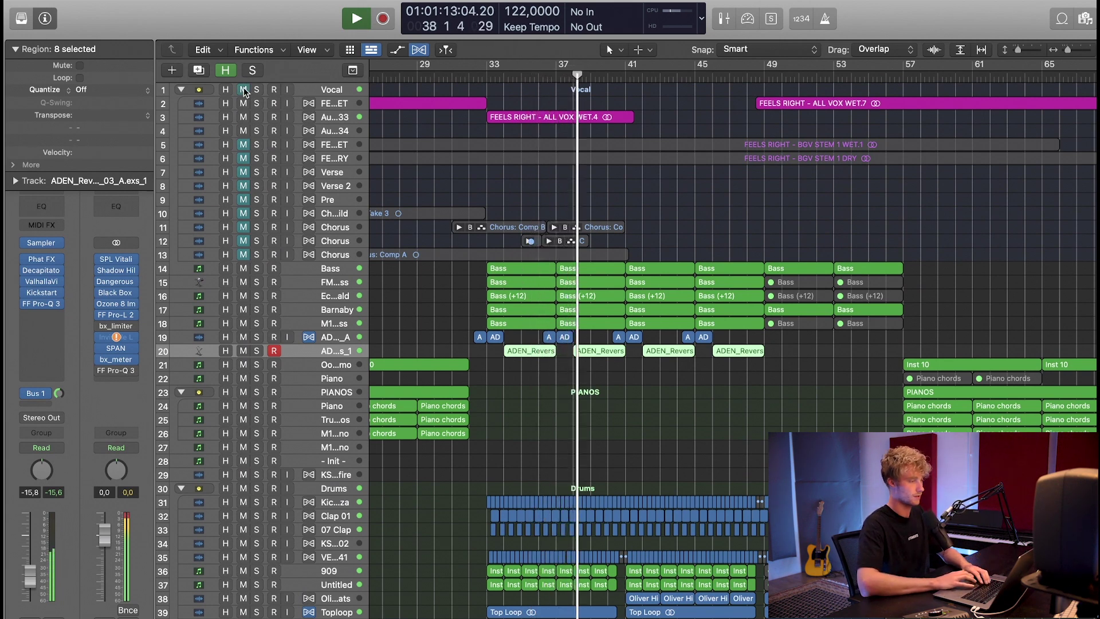
key("space")
key("super+Up")
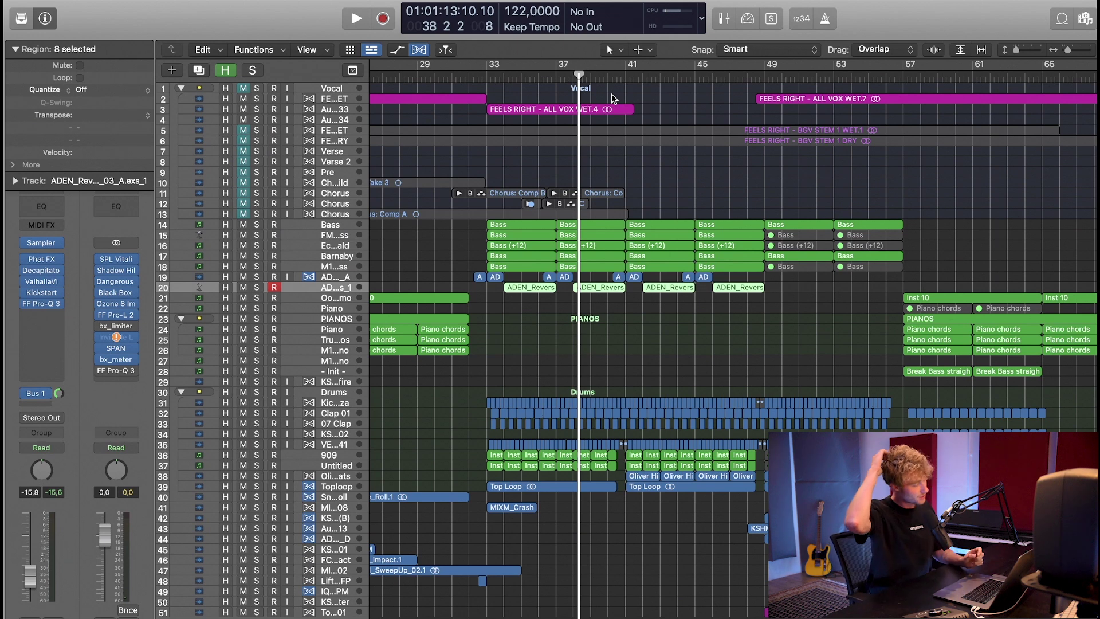
key("super+Down")
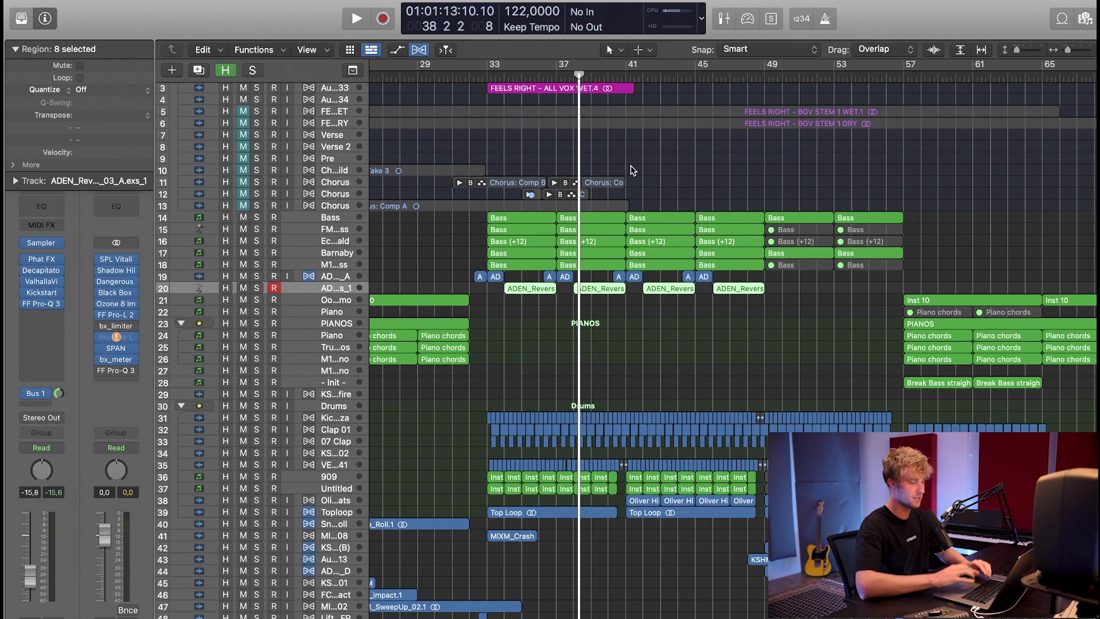